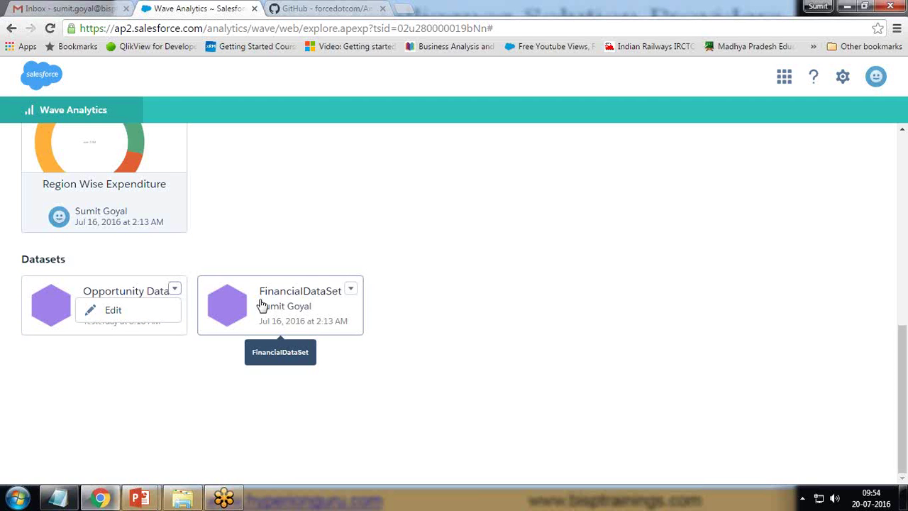
Step: Open the Opportunity Dataset for editing and review its extended metadata, data update and security settings
click(118, 387)
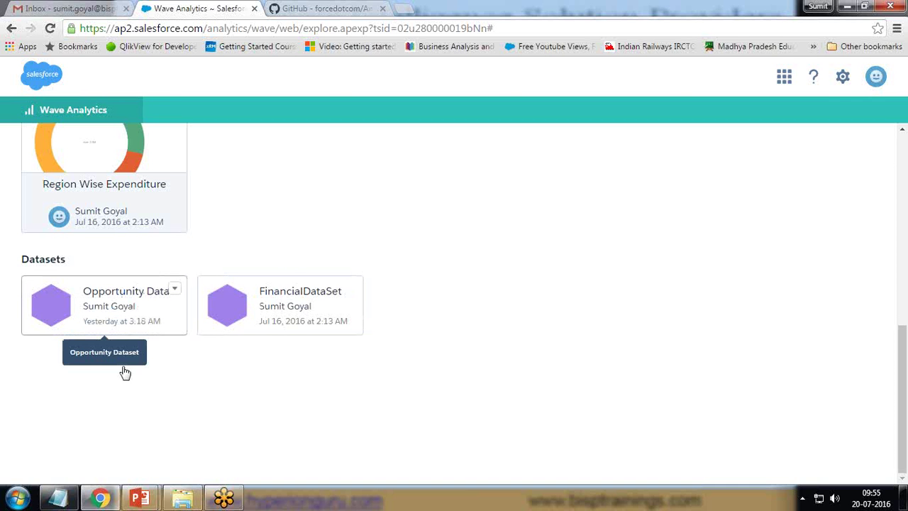
click(174, 289)
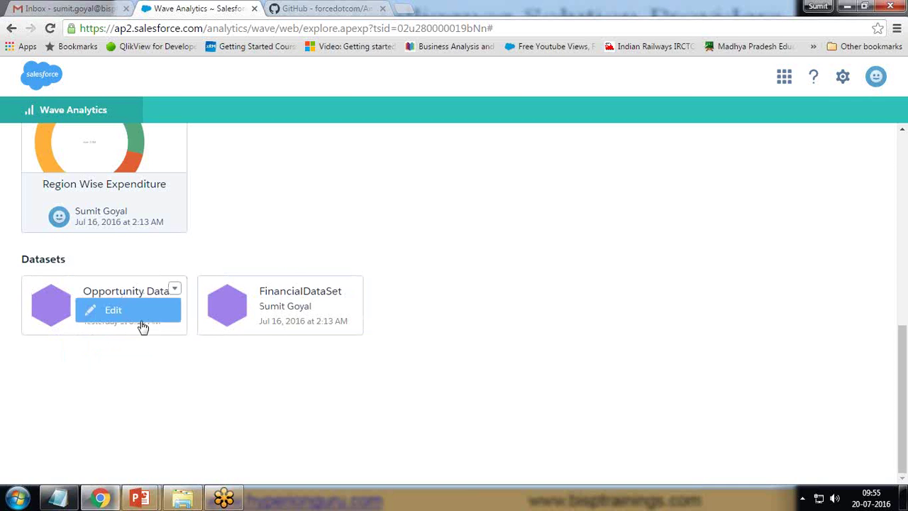
click(107, 312)
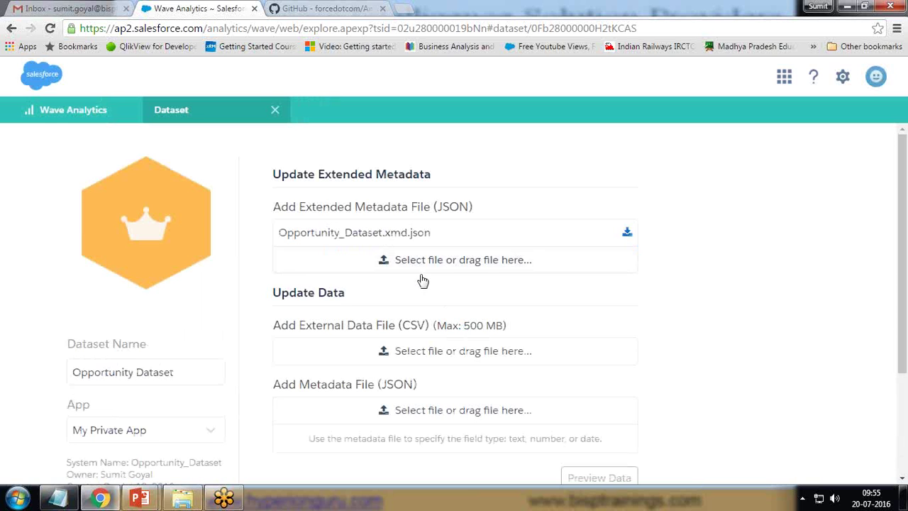
scroll(521, 330, down, 2)
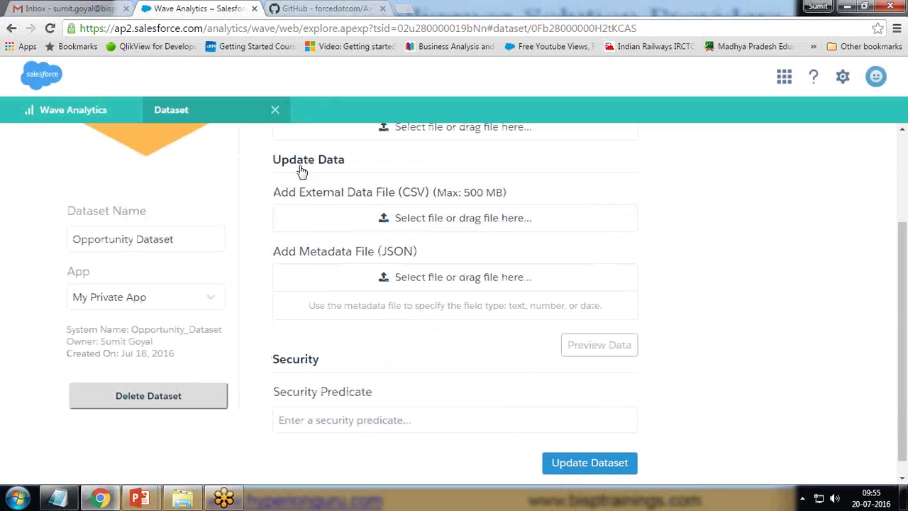
scroll(379, 419, down, 1)
scroll(578, 360, up, 3)
scroll(578, 359, up, 1)
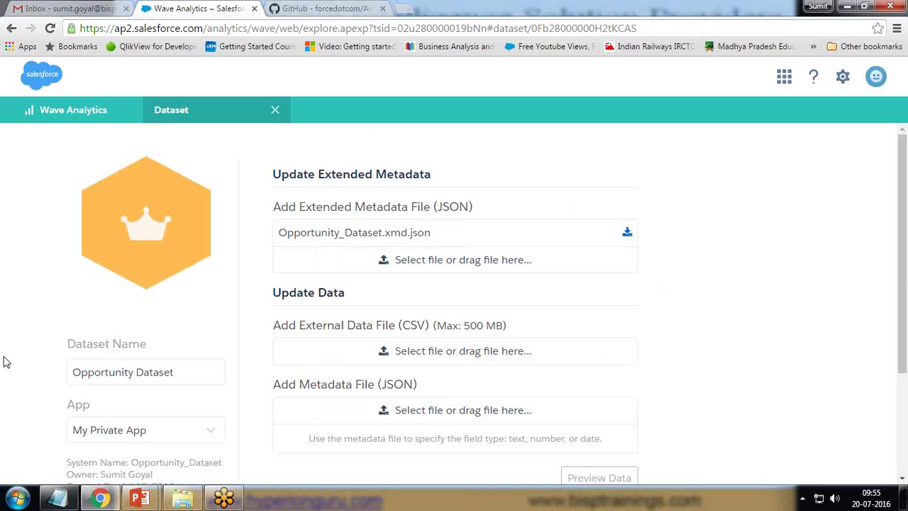
scroll(7, 358, down, 3)
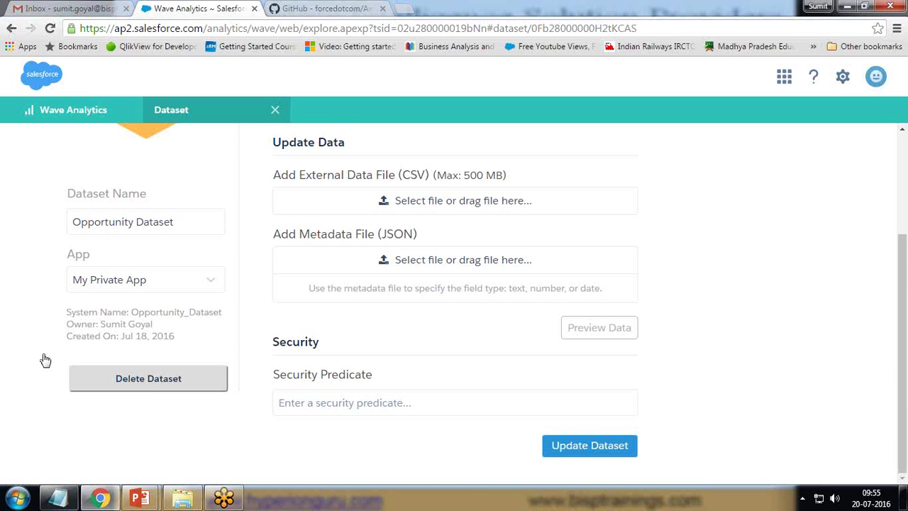
Step: Try to delete the Opportunity Dataset and close its edit page
click(138, 383)
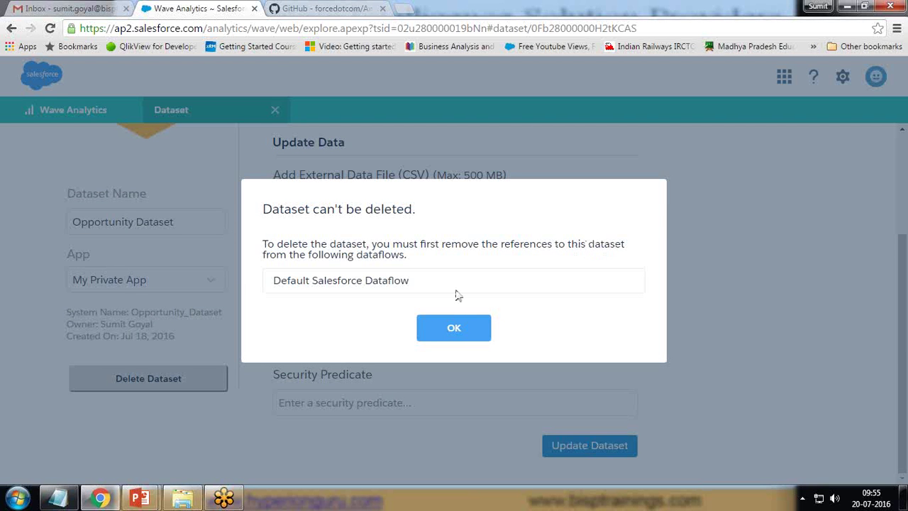
click(466, 333)
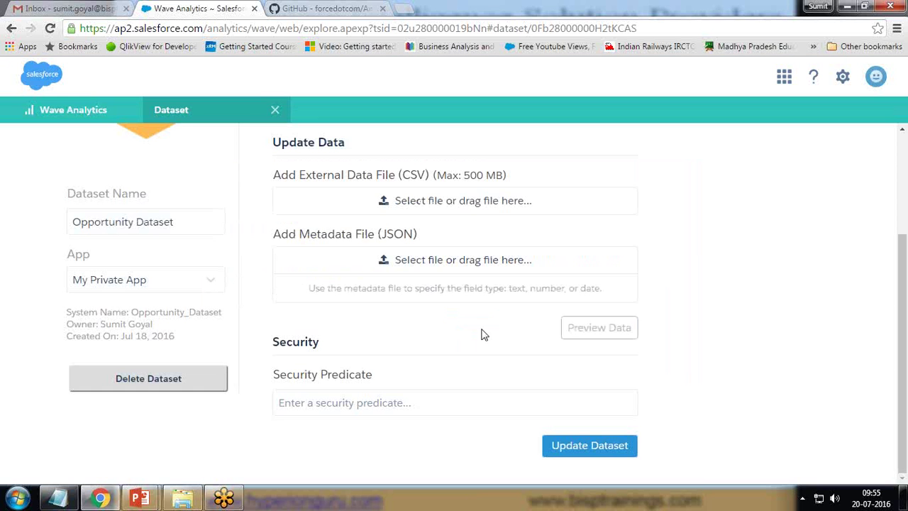
click(274, 111)
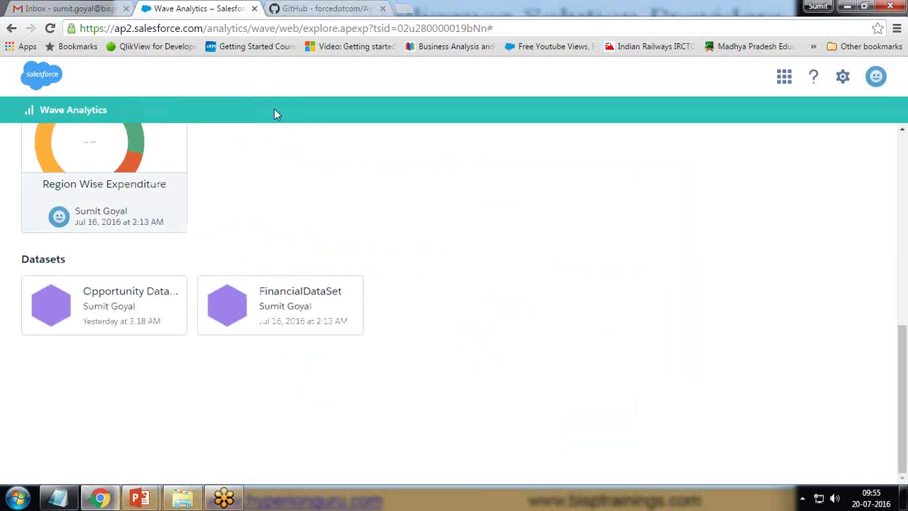
Step: Switch to File Explorer and look through the nested datasetutils folders under Tibco Spotfire
click(182, 500)
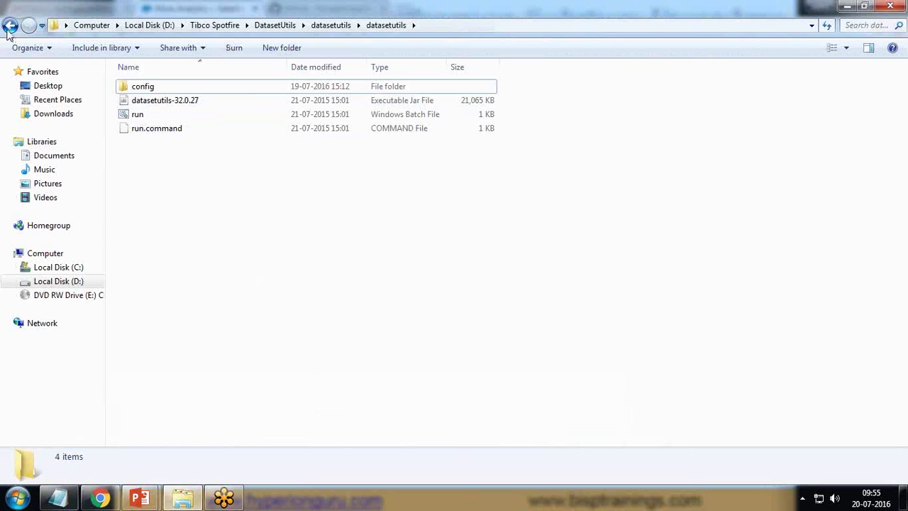
click(9, 26)
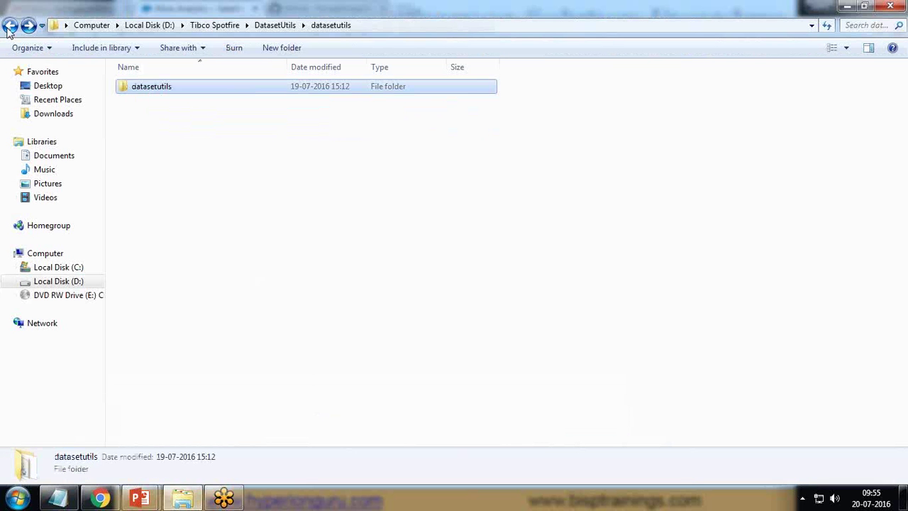
double_click(155, 91)
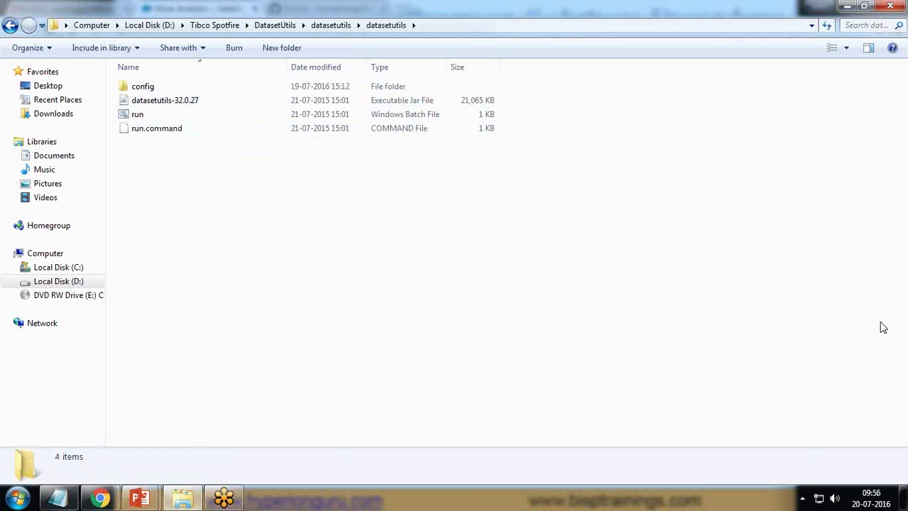
Step: Switch to Chrome and review the Analytics-Cloud-Dataset-Utils GitHub page, its DatasetUtils download instructions and its web address
click(100, 498)
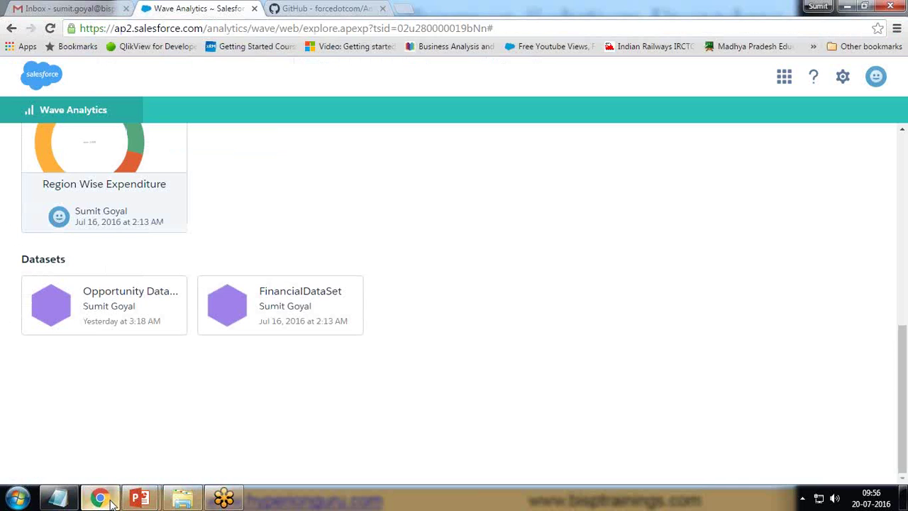
click(321, 5)
scroll(316, 221, up, 10)
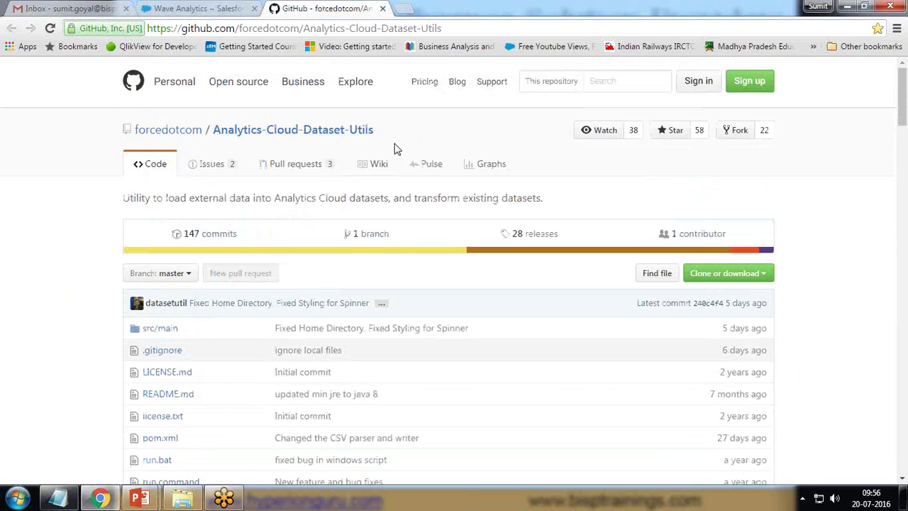
scroll(484, 330, down, 5)
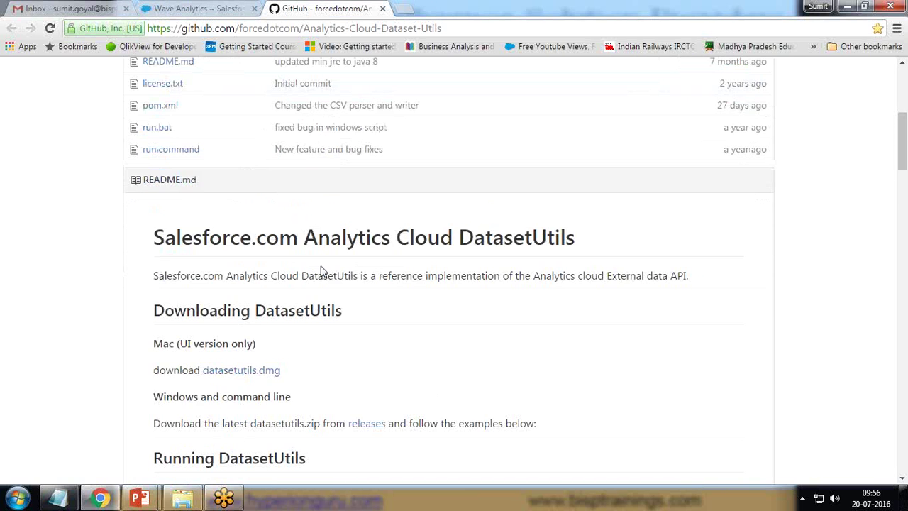
scroll(249, 303, down, 2)
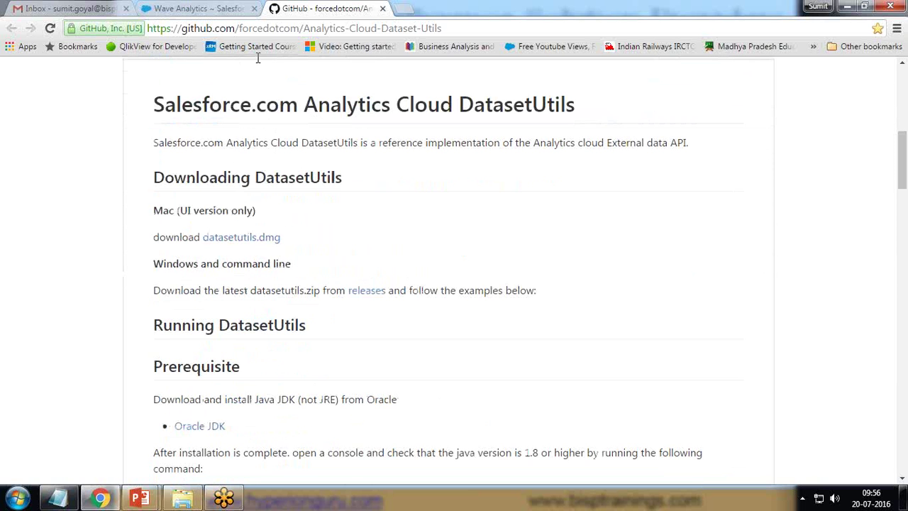
drag(148, 28, 449, 27)
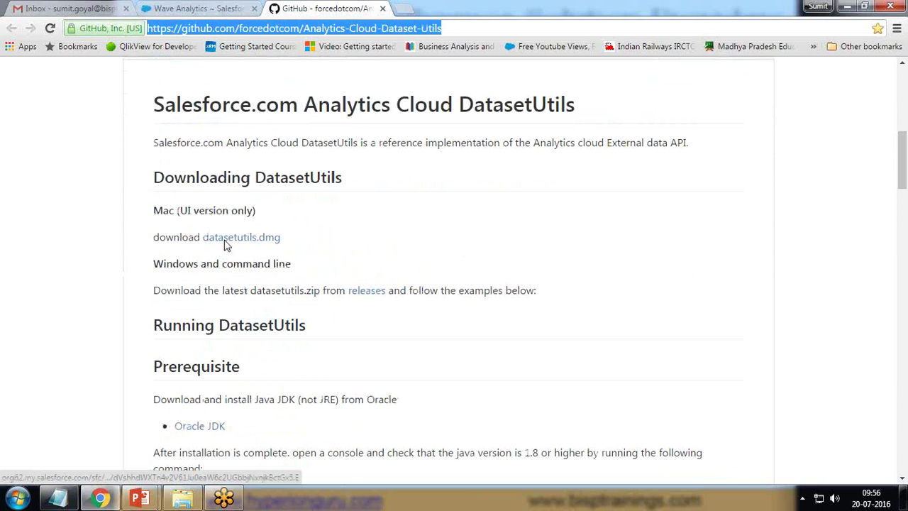
Step: Open the DatasetUtils releases page in a new browser tab and examine the downloads offered for datasetutils-32.0.27
right_click(365, 292)
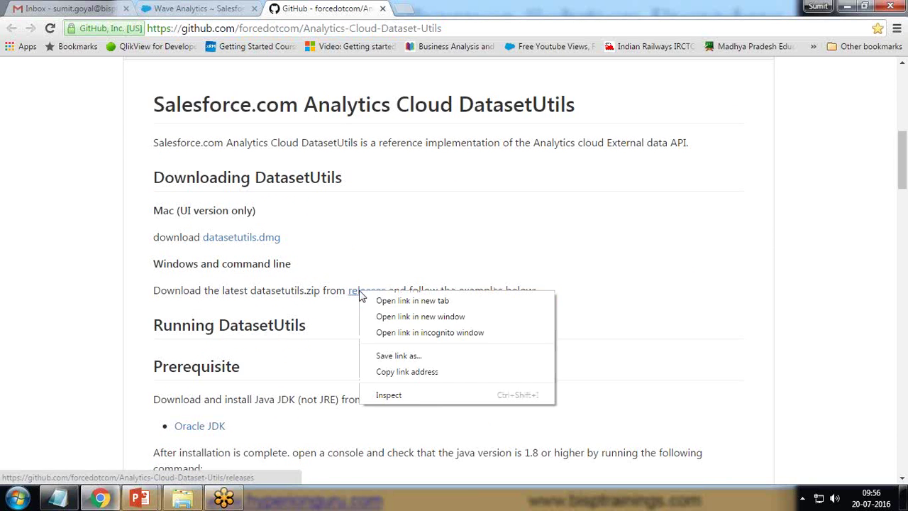
click(408, 302)
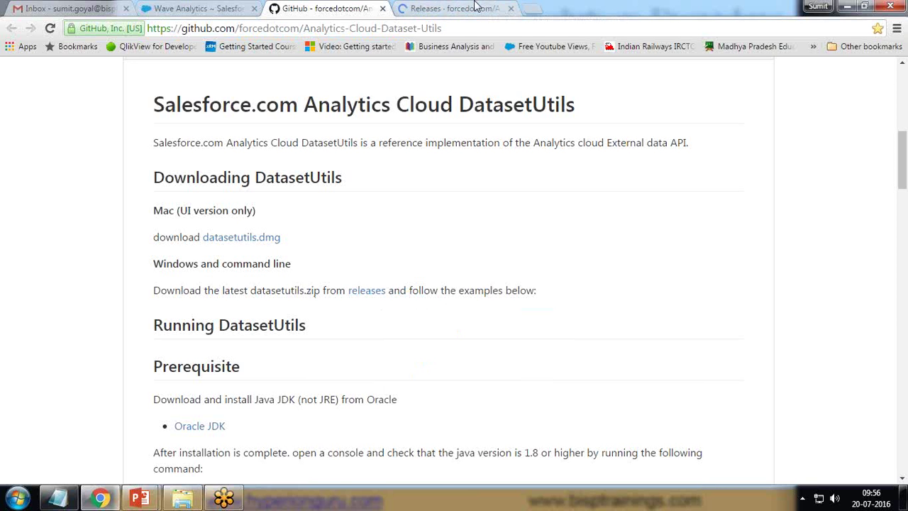
click(466, 7)
scroll(366, 341, down, 3)
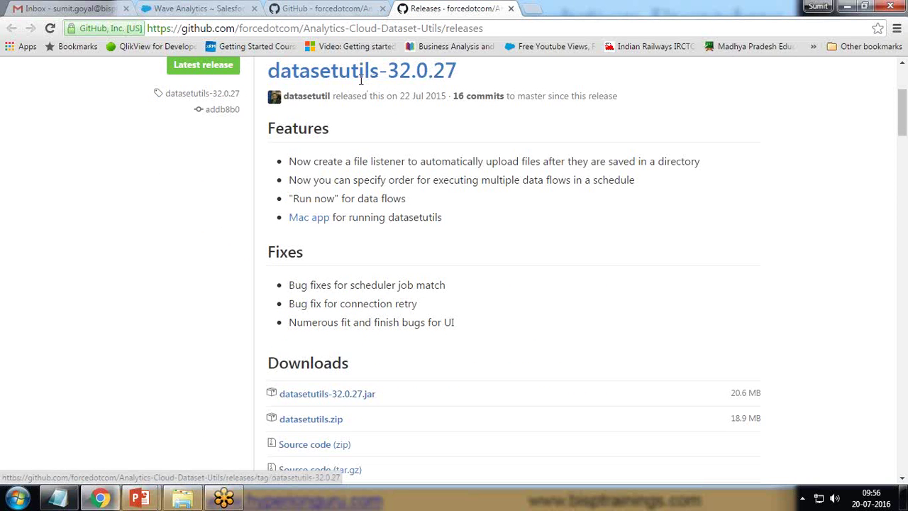
scroll(419, 395, down, 3)
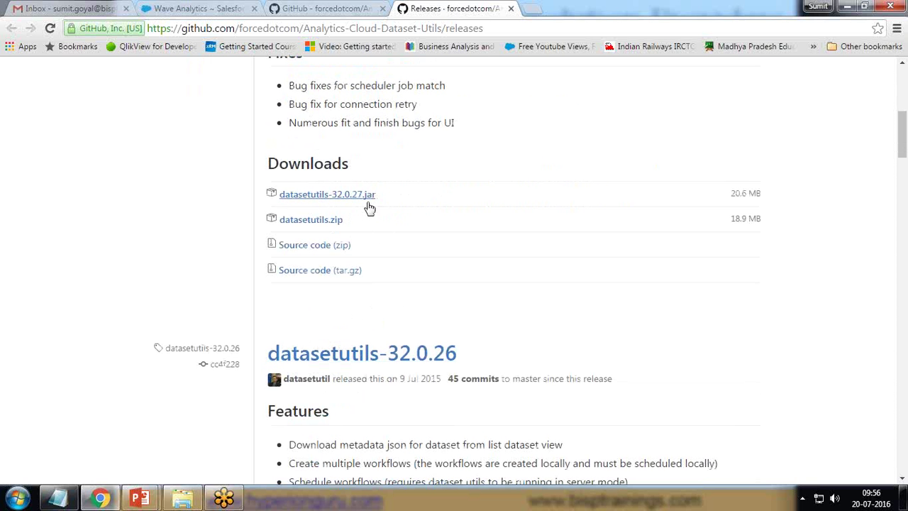
drag(368, 225, 282, 227)
drag(389, 196, 284, 192)
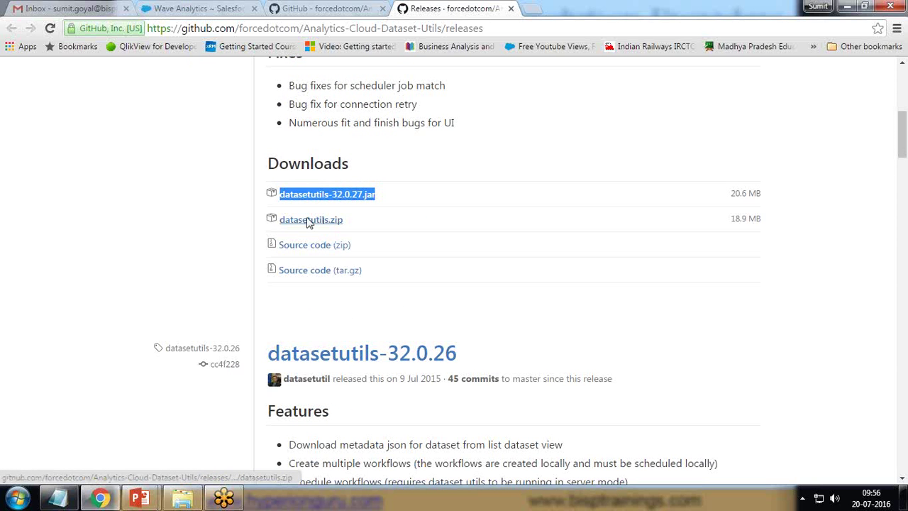
click(426, 170)
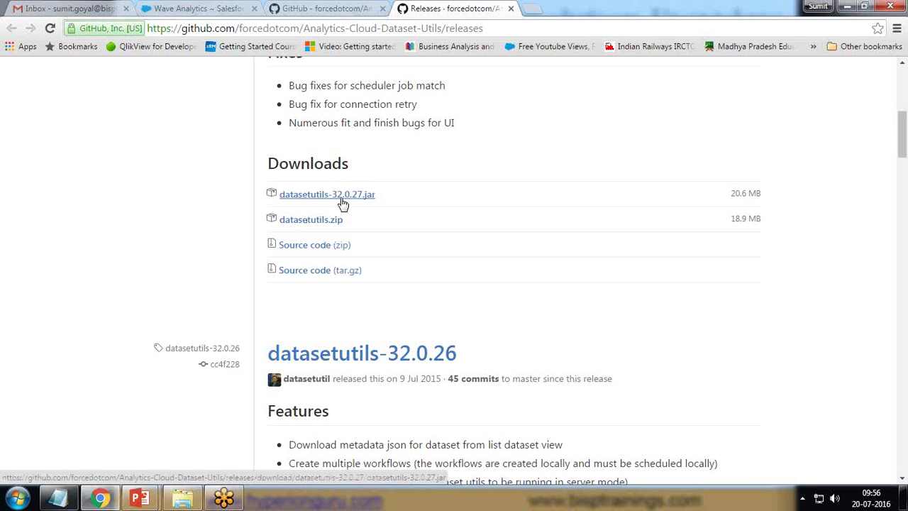
Step: Switch to File Explorer, check the zip archive in the DatasetUtils folder and return to the innermost extracted datasetutils folder
click(183, 499)
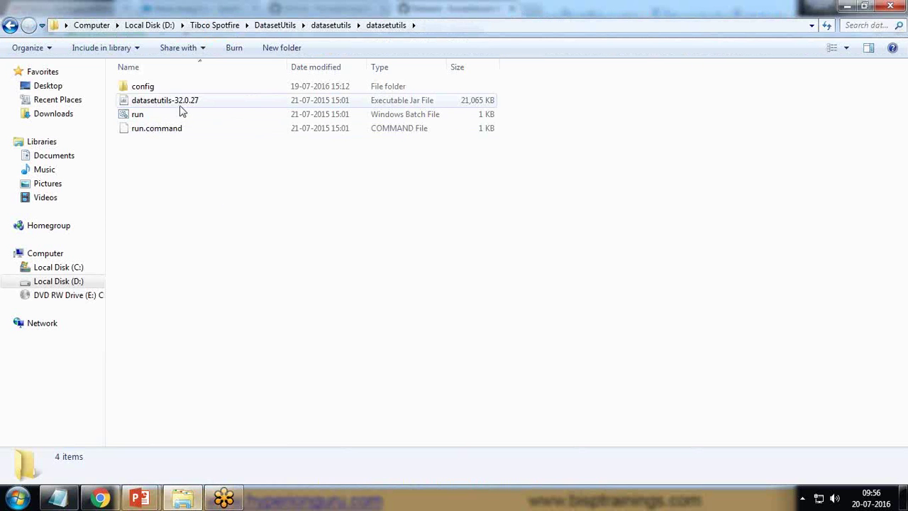
click(328, 25)
click(275, 25)
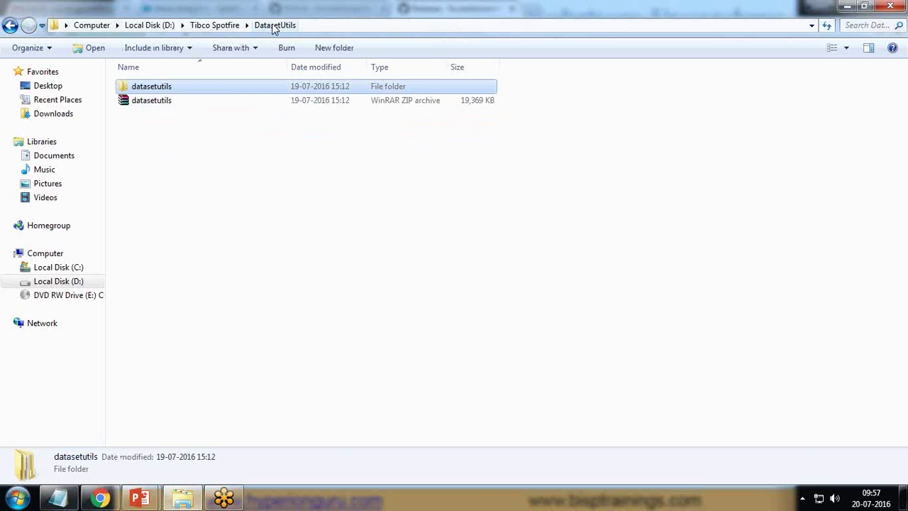
double_click(151, 88)
double_click(152, 88)
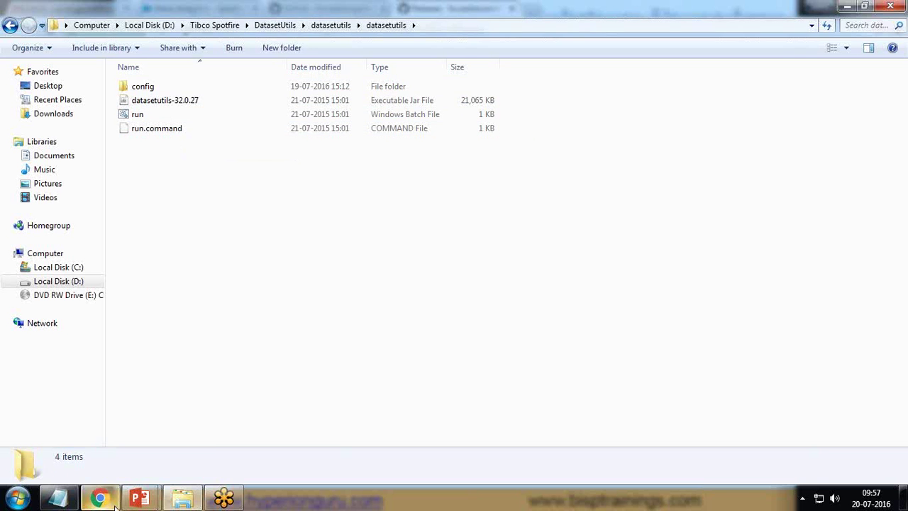
Step: Switch back to the GitHub README in Chrome and review the prerequisites and the modes for running DatasetUtils
key(alt+Tab)
scroll(397, 287, up, 4)
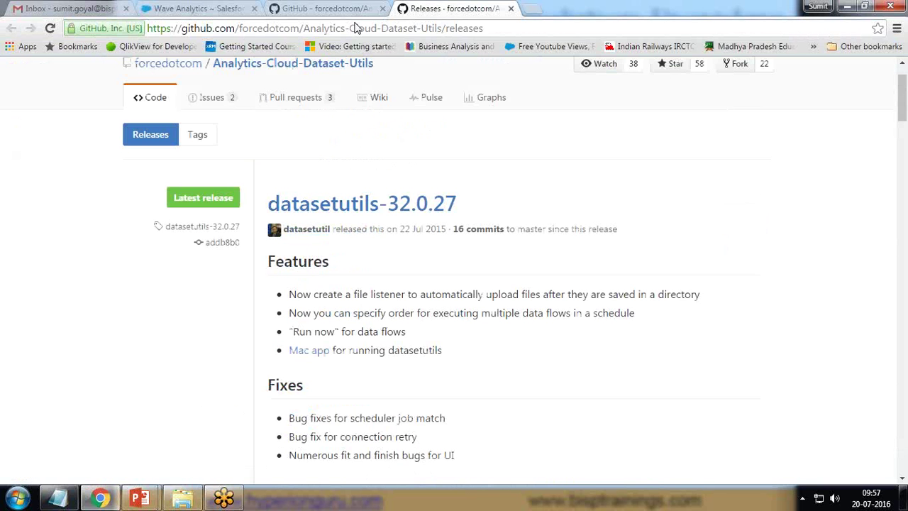
click(330, 9)
scroll(304, 348, down, 3)
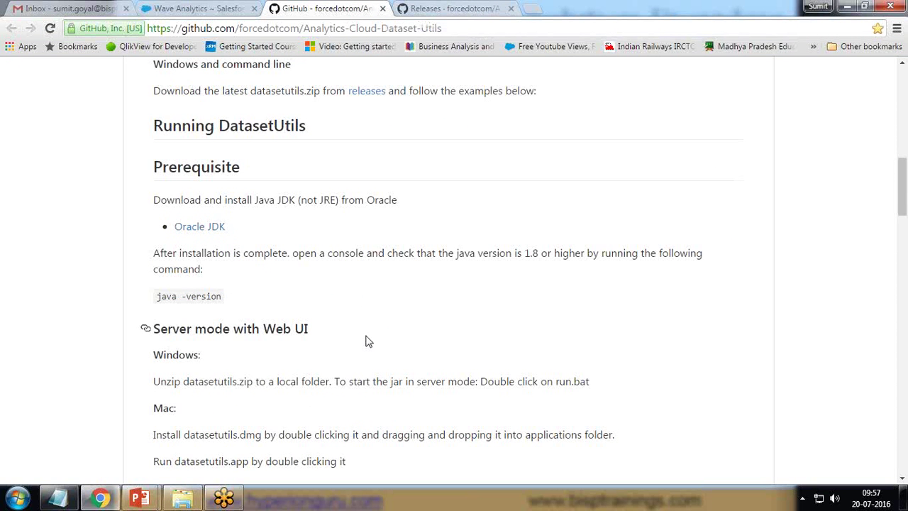
scroll(368, 341, down, 4)
scroll(368, 341, up, 2)
scroll(366, 336, down, 1)
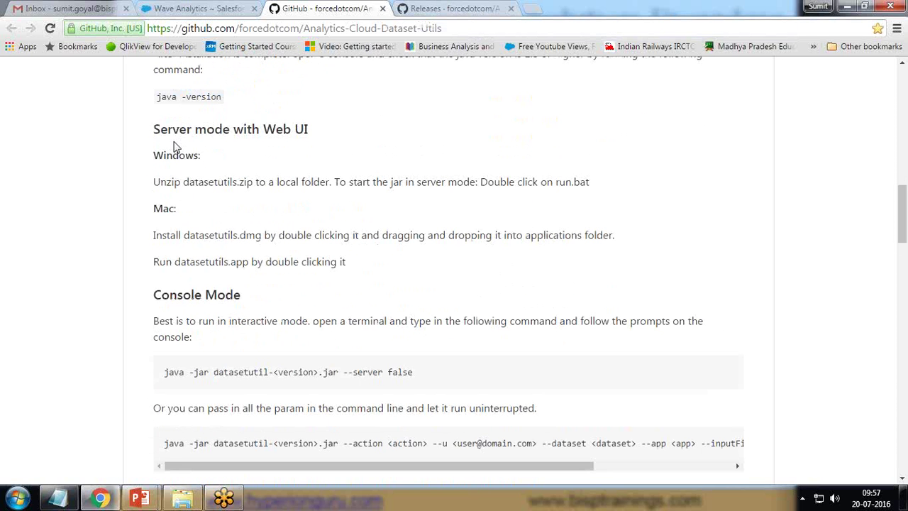
Step: Highlight the server mode and console mode headings, the console command and the Windows instruction for running run.bat
drag(154, 129, 308, 129)
click(311, 135)
mouse_move(153, 294)
mouse_down()
mouse_move(253, 300)
mouse_move(152, 296)
mouse_up()
click(243, 297)
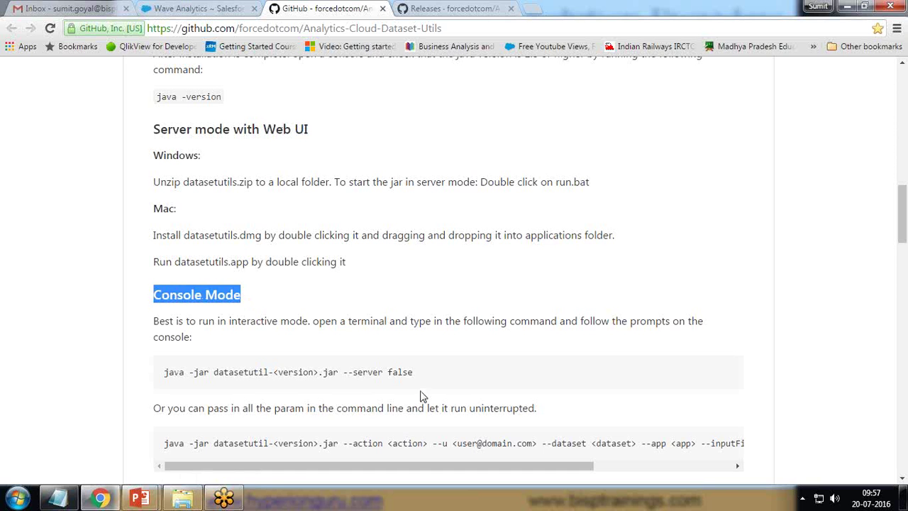
drag(420, 374, 139, 374)
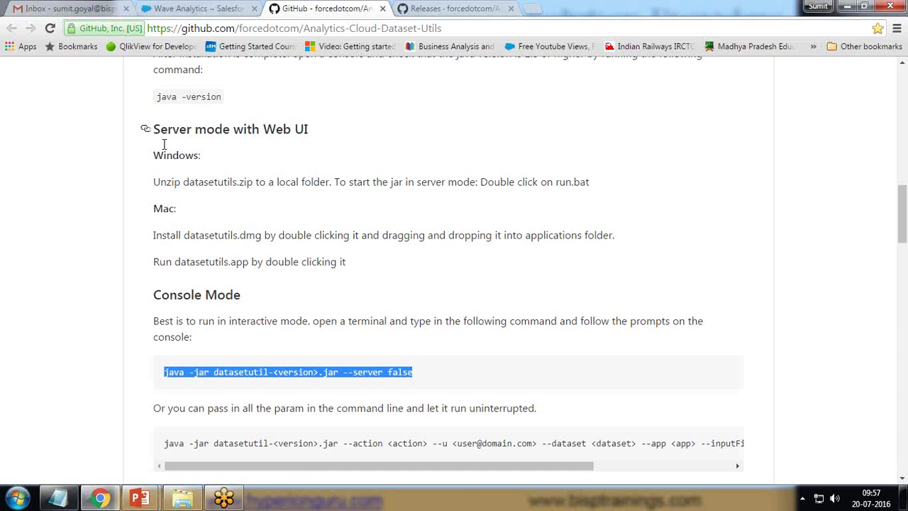
drag(153, 130, 314, 128)
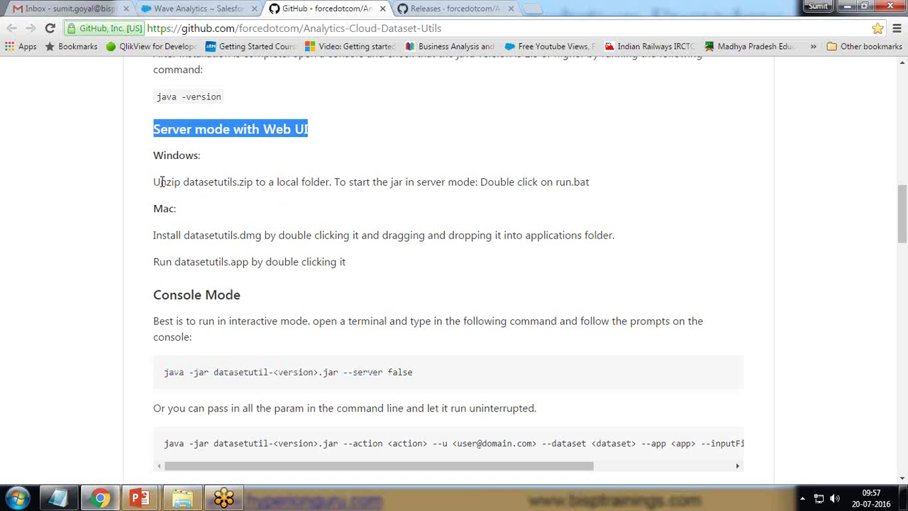
drag(156, 182, 607, 182)
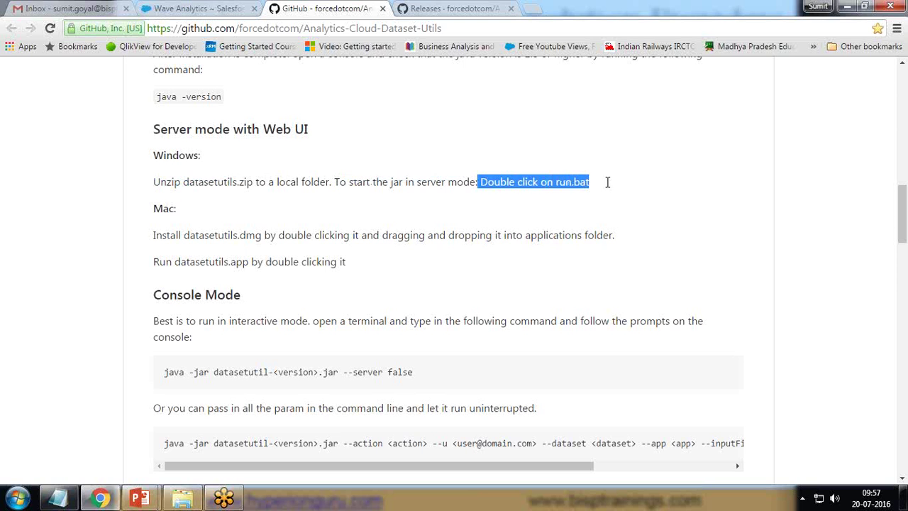
Step: Switch to File Explorer and launch the run batch file from the datasetutils folder
click(182, 498)
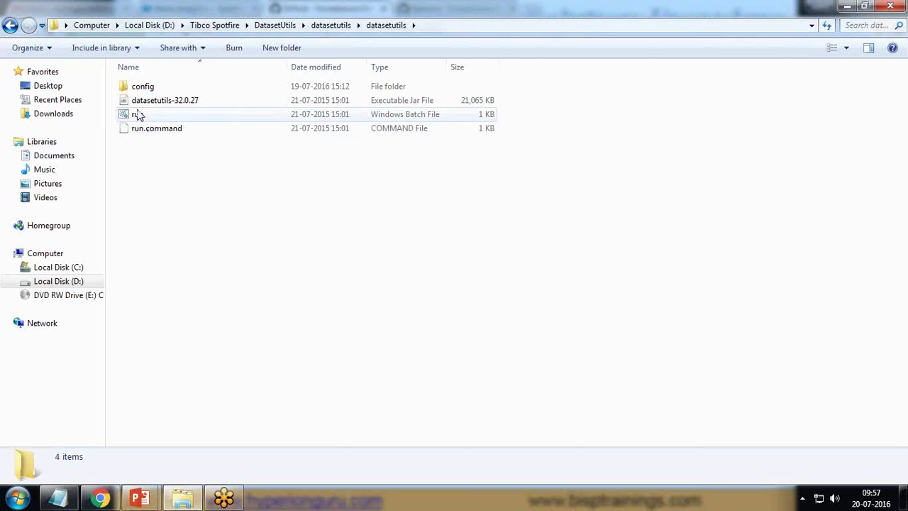
double_click(136, 116)
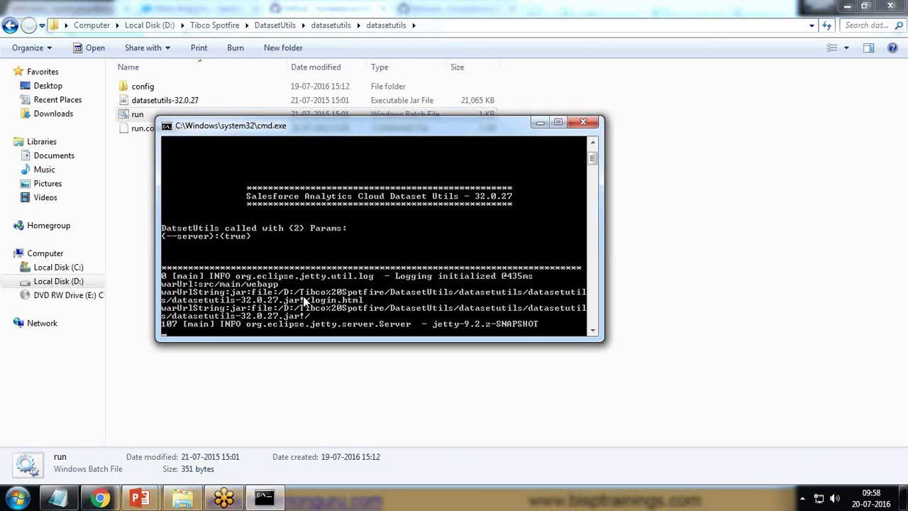
Step: Switch to Salesforce in Chrome, open the personal settings and reset the account's security token
click(100, 498)
click(173, 7)
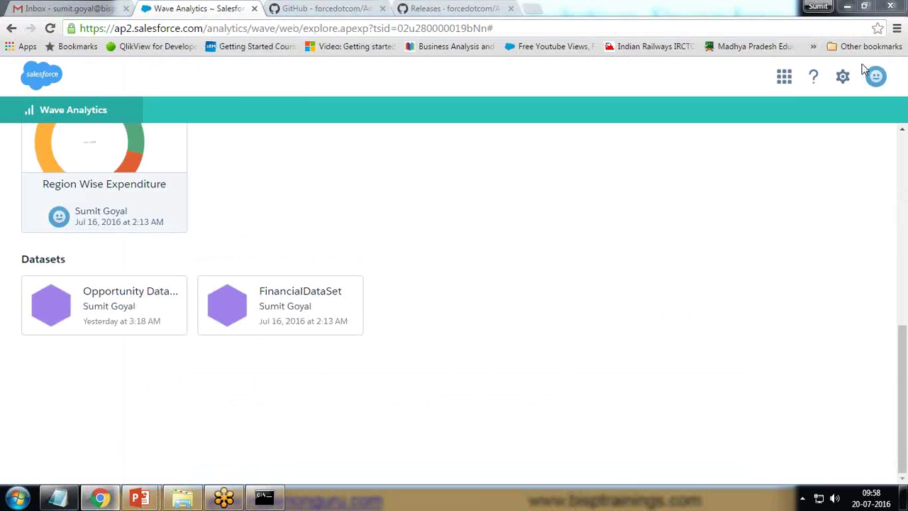
click(890, 78)
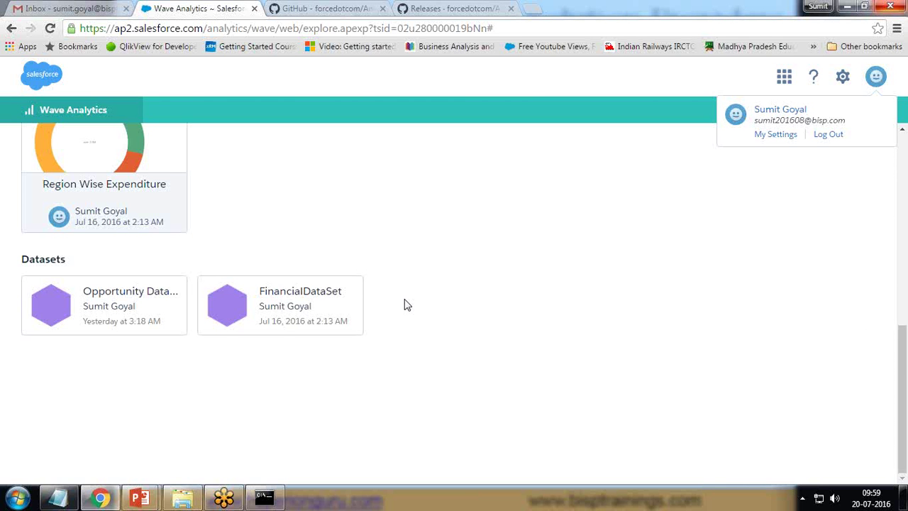
click(776, 135)
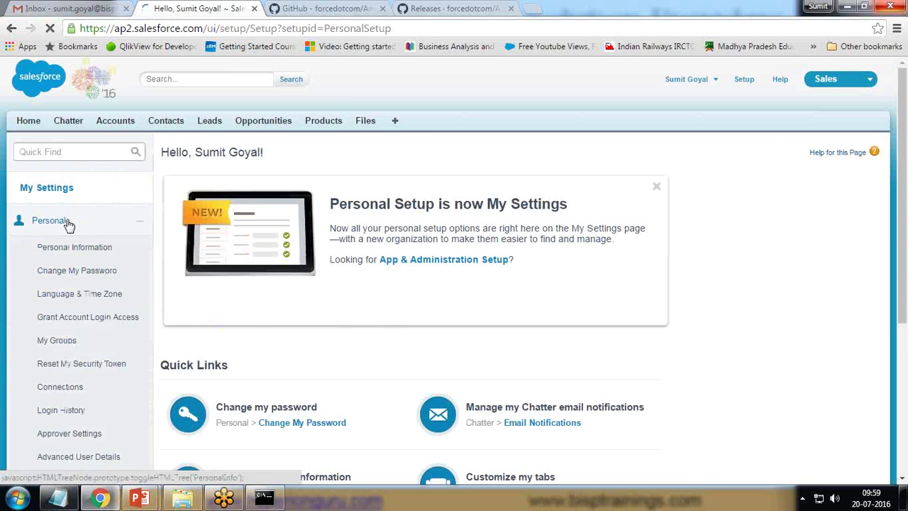
click(81, 370)
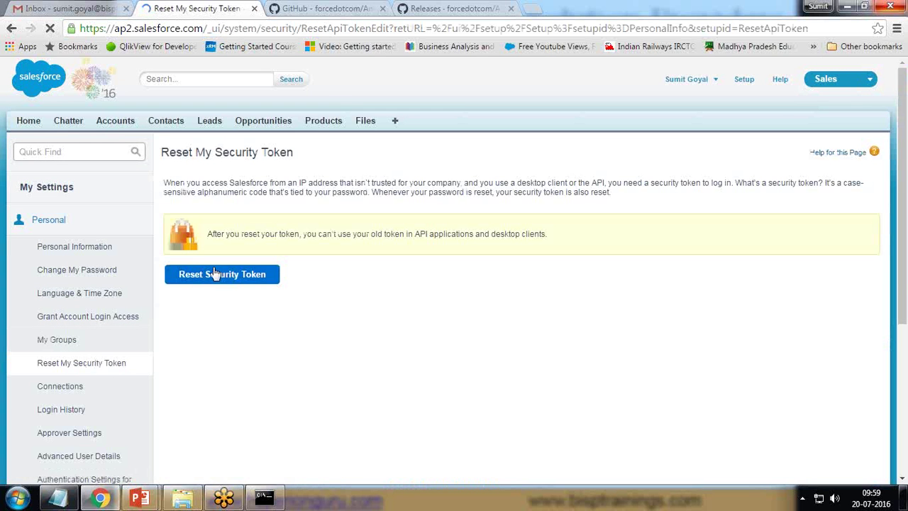
click(240, 283)
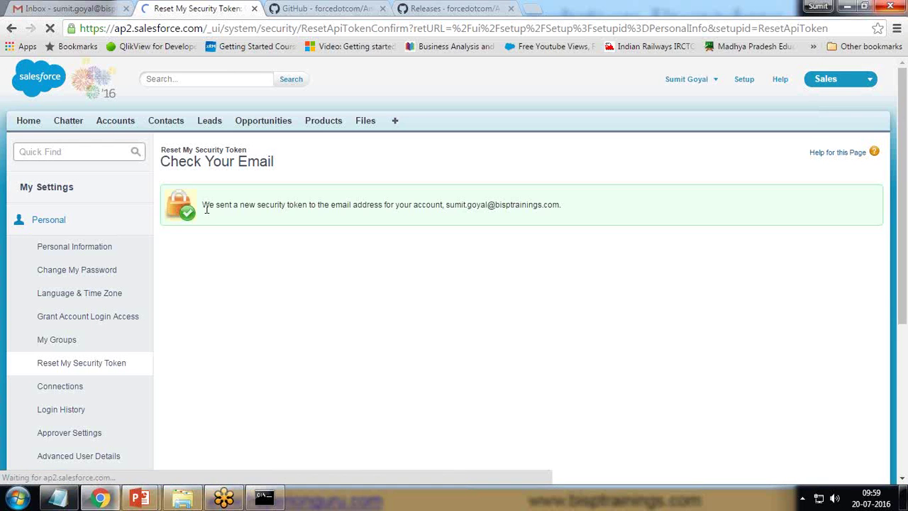
drag(203, 205, 563, 205)
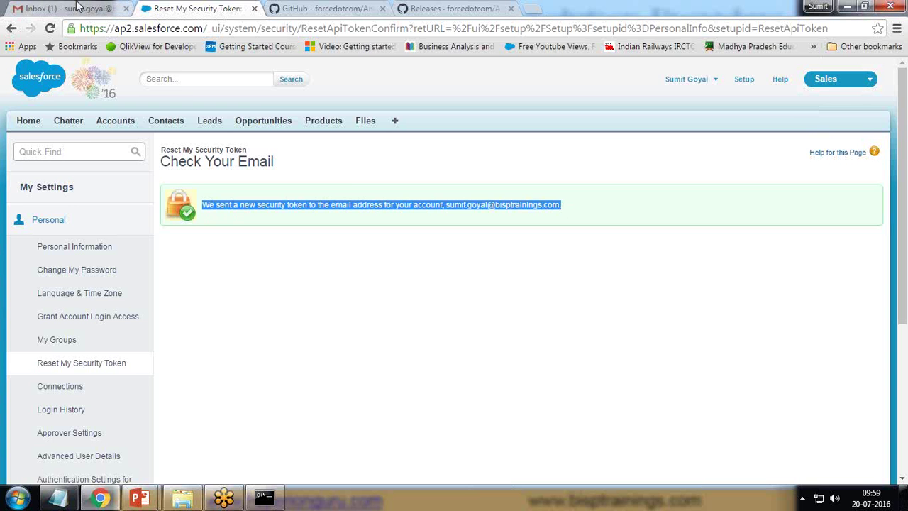
Step: Open the Salesforce security token email in Gmail, copy the security token and return to the Salesforce page
click(78, 8)
click(285, 142)
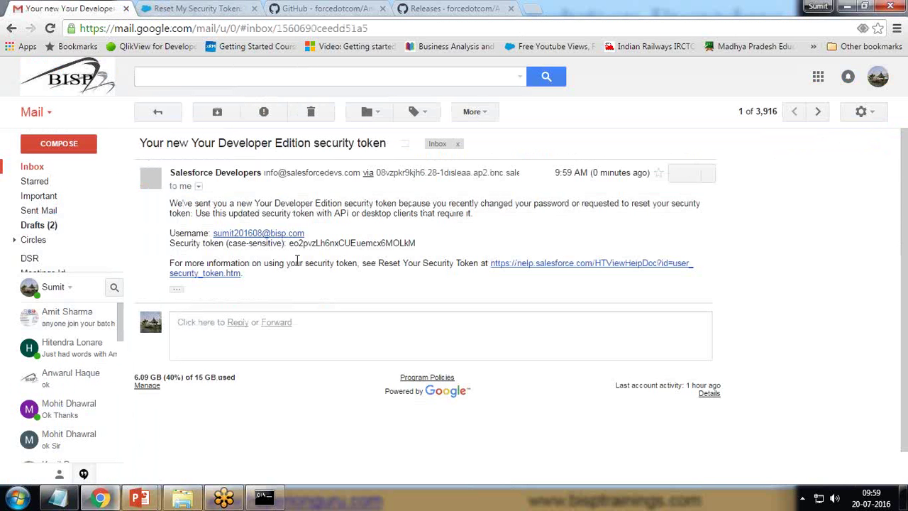
drag(289, 242, 417, 243)
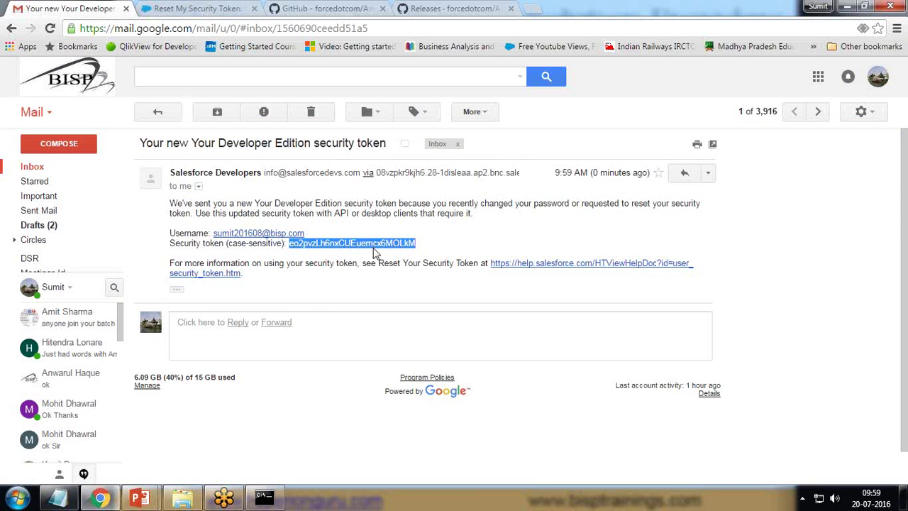
right_click(372, 248)
click(399, 260)
click(191, 8)
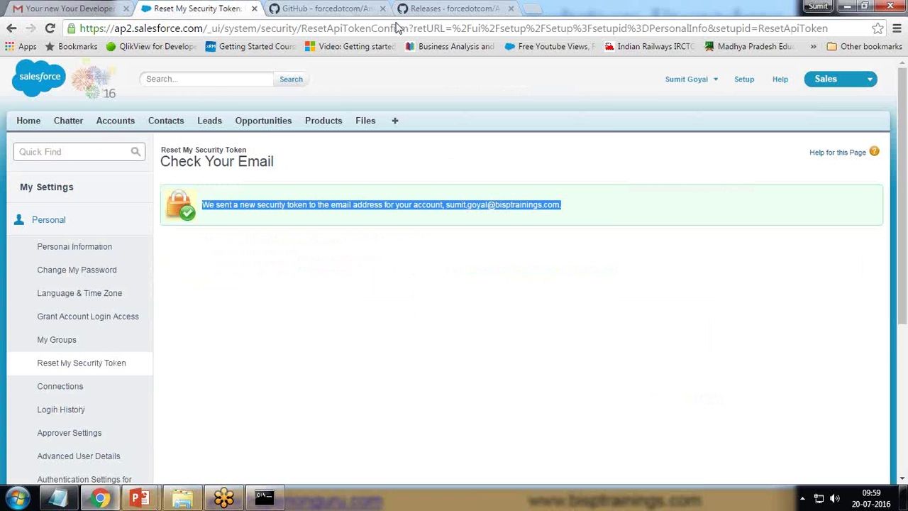
Step: Check the server's local address in the command window, minimize it and examine the address of the Dataset Utils login page
click(275, 502)
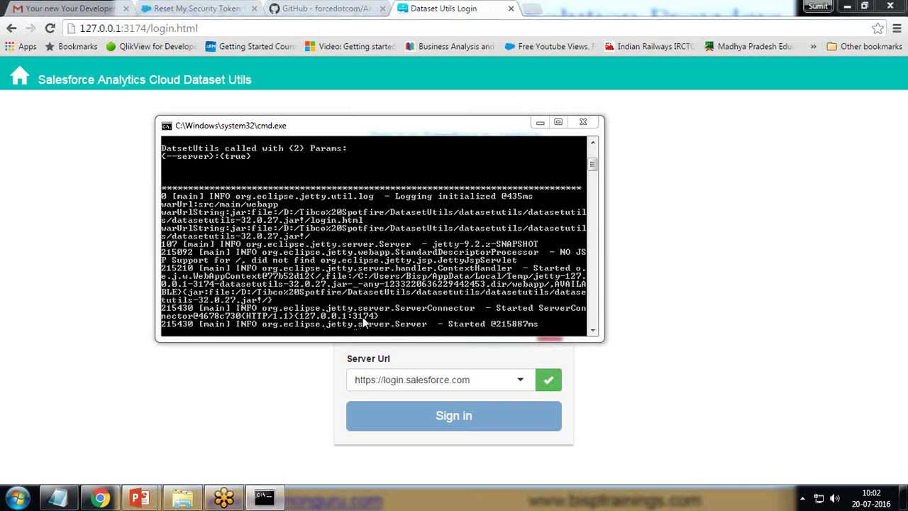
click(540, 122)
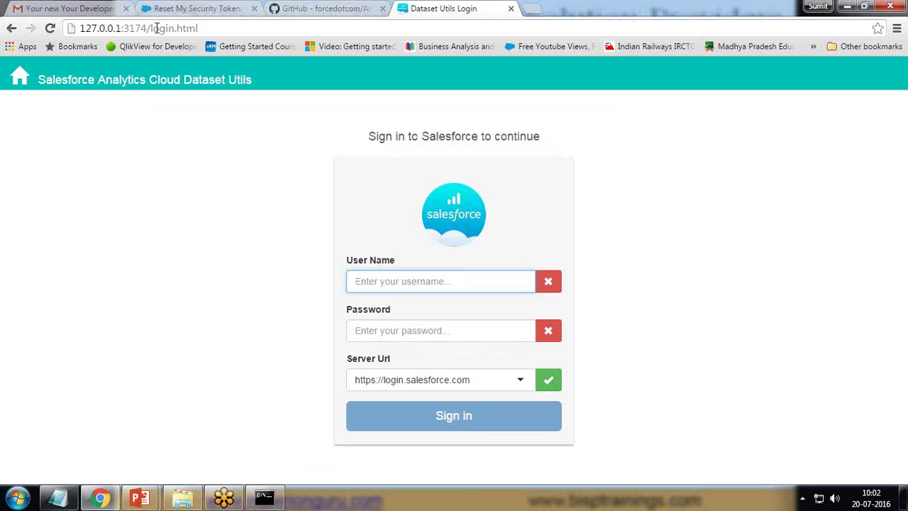
drag(151, 29, 202, 28)
double_click(200, 29)
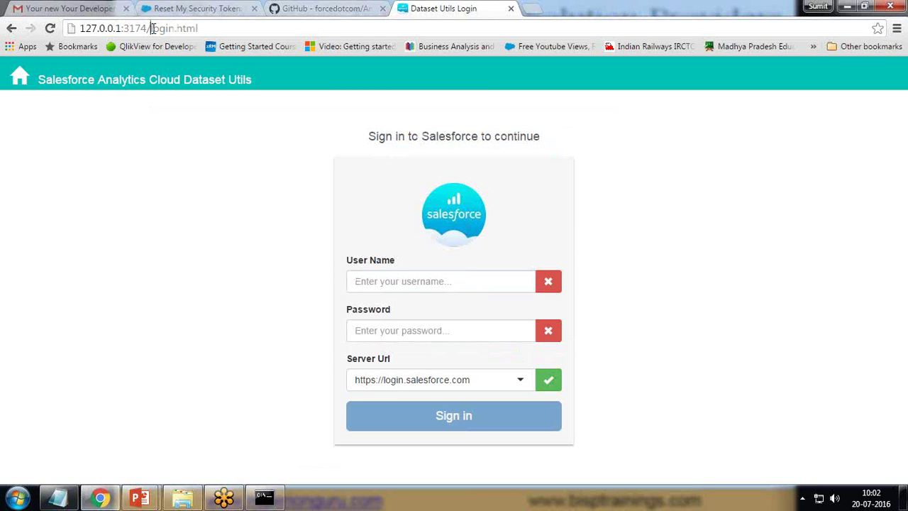
Step: Fill in the account username and password on the Dataset Utils login form
click(385, 282)
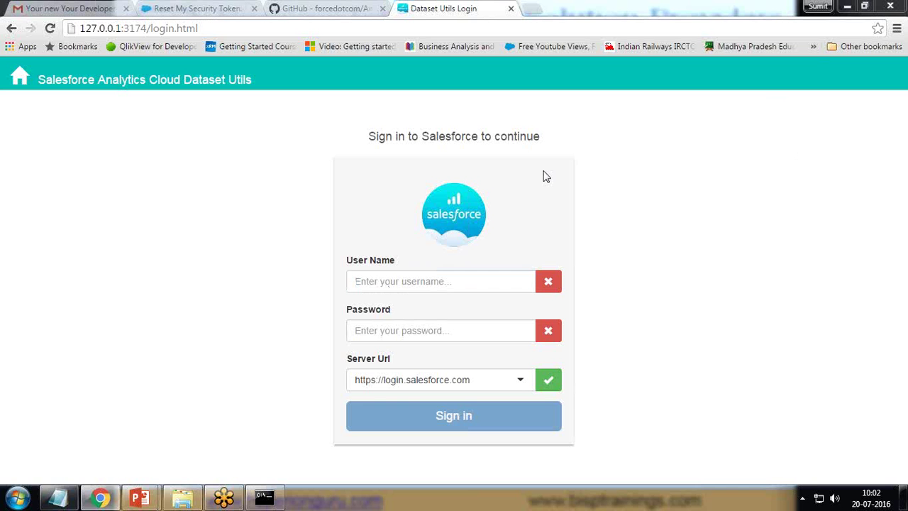
click(396, 281)
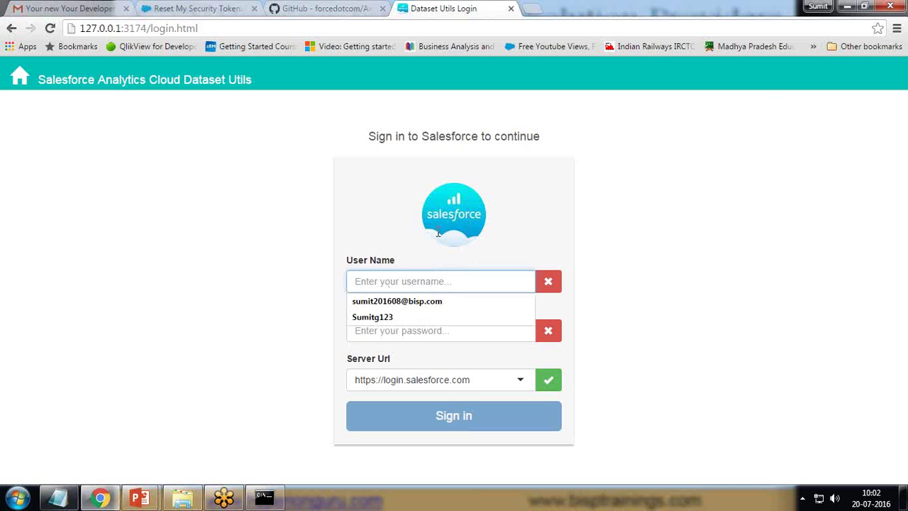
click(395, 301)
click(396, 331)
text(••••••••••)
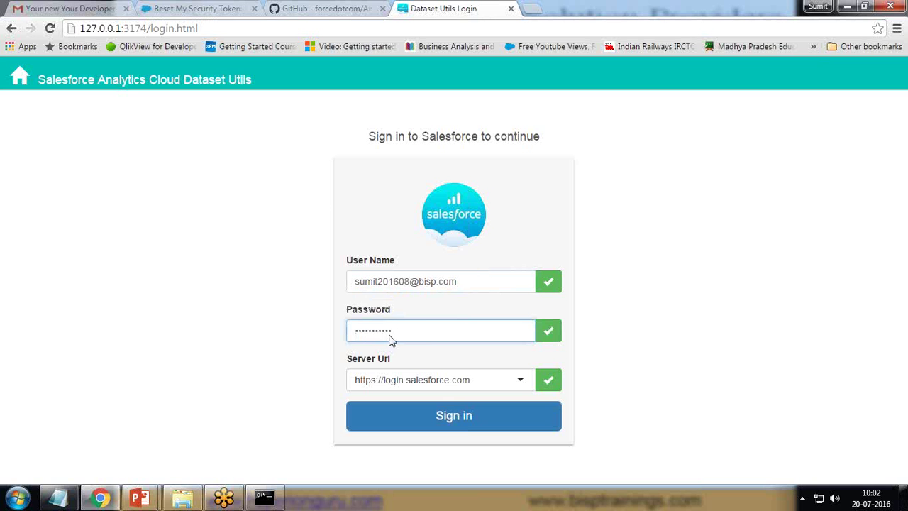
Step: Copy the security token from the Gmail message, append it to the Dataset Utils password and sign in
click(60, 8)
right_click(337, 243)
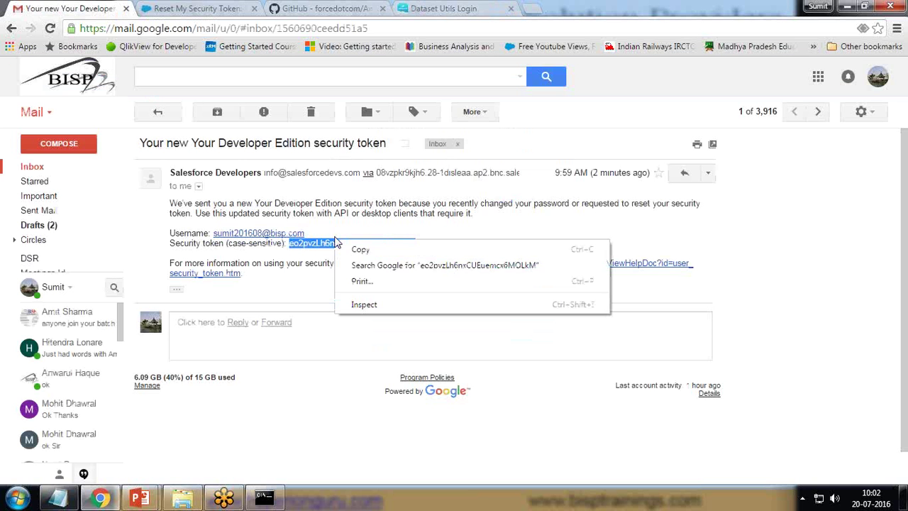
click(361, 251)
click(443, 8)
key(ctrl+v)
click(414, 429)
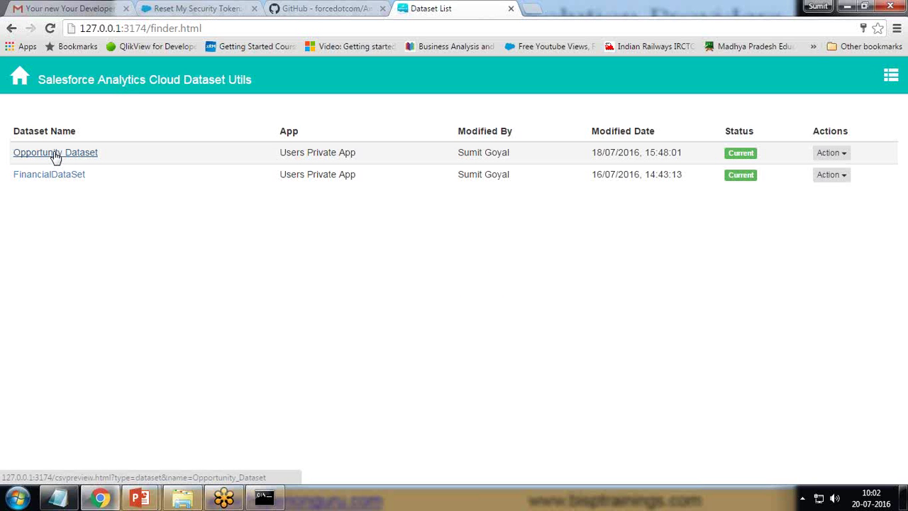
Step: Switch Salesforce from the Sales app to Wave Analytics and return to the Dataset Utils dataset list
click(187, 7)
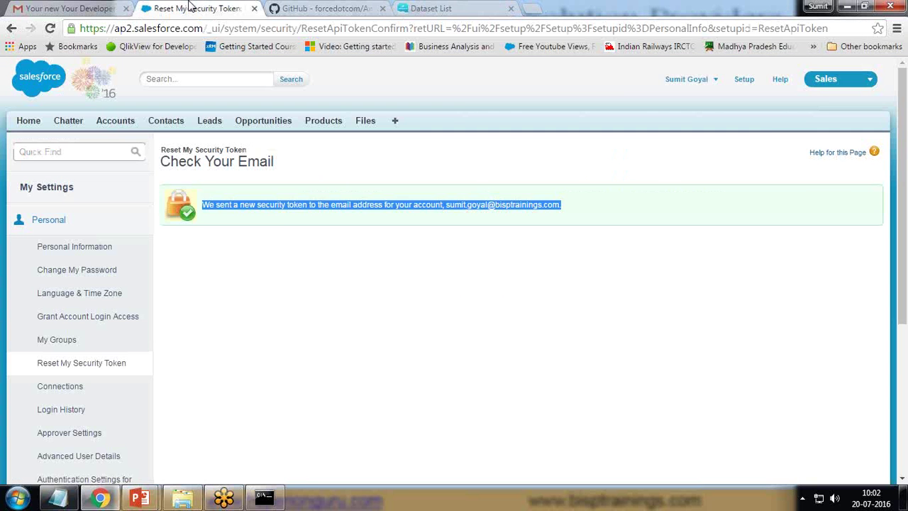
click(822, 80)
click(819, 209)
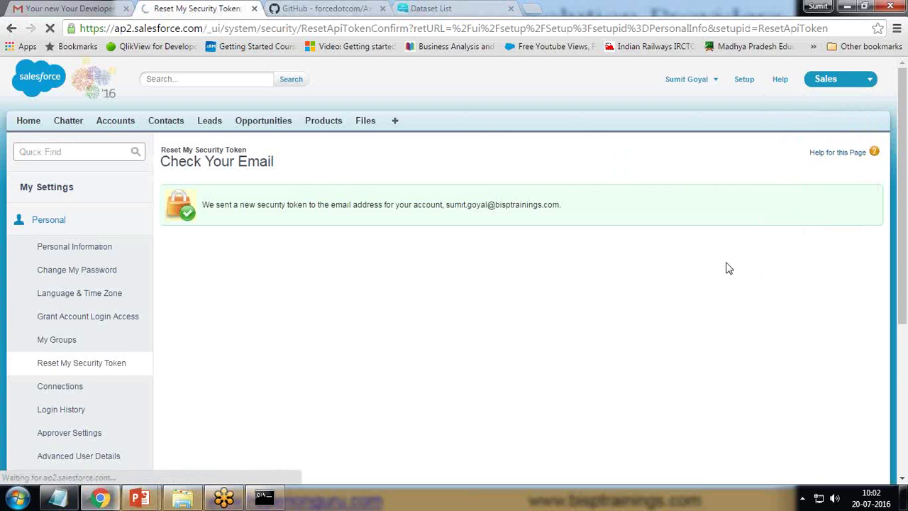
click(447, 8)
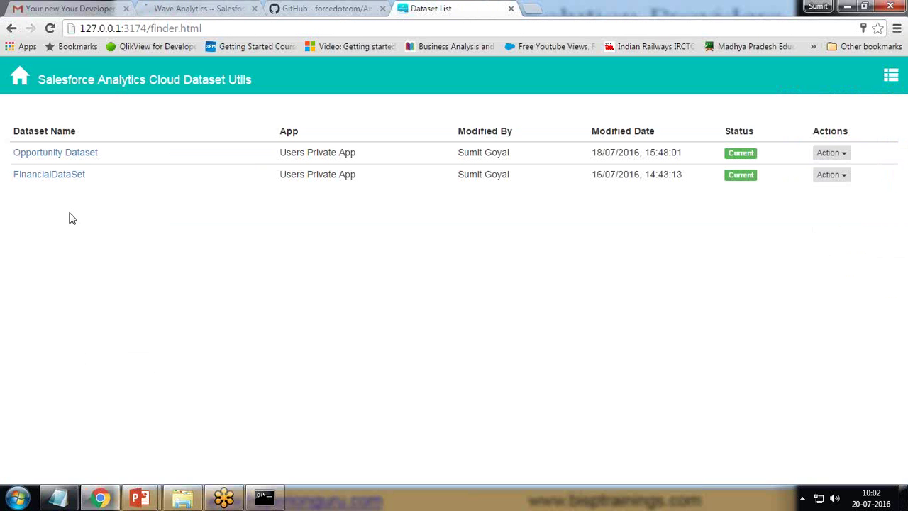
Step: Open the Opportunity Dataset's XMD for editing, examine its date, measure and label definitions, and return to the dataset list
click(845, 156)
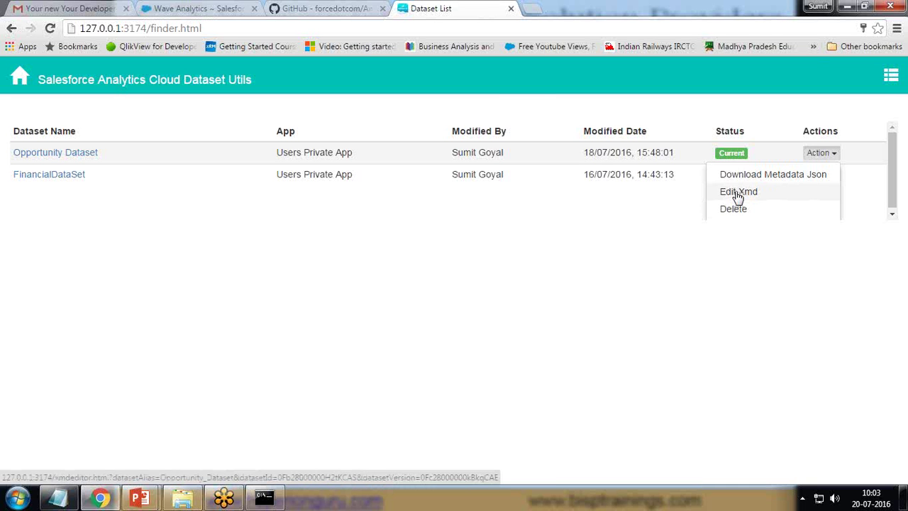
click(737, 196)
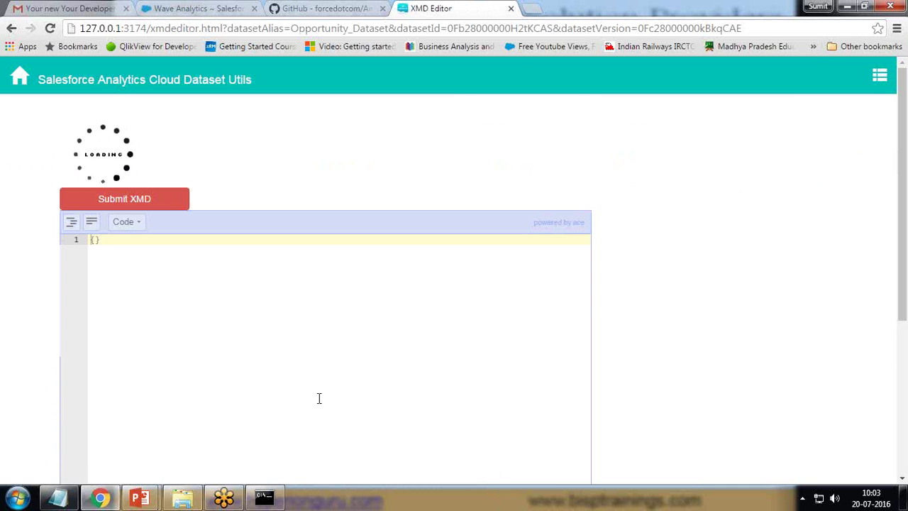
scroll(227, 333, down, 10)
scroll(224, 332, up, 10)
scroll(224, 330, down, 4)
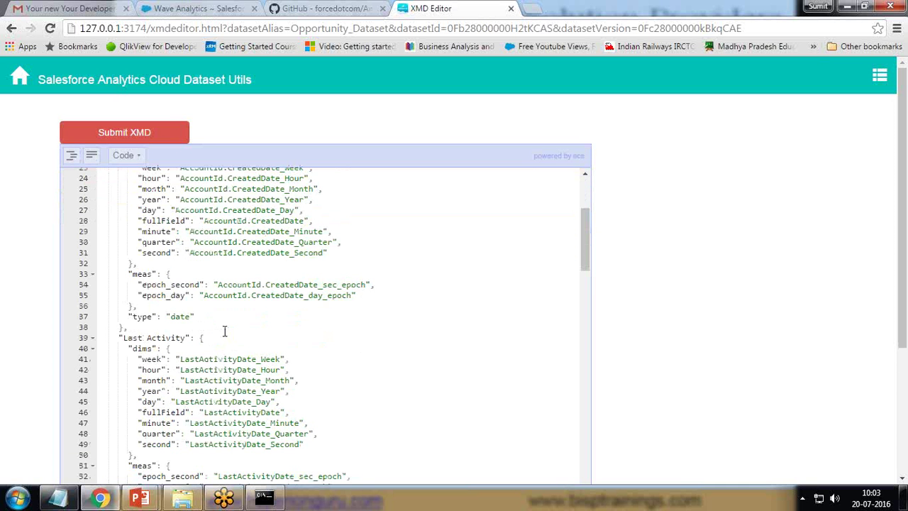
scroll(224, 330, down, 20)
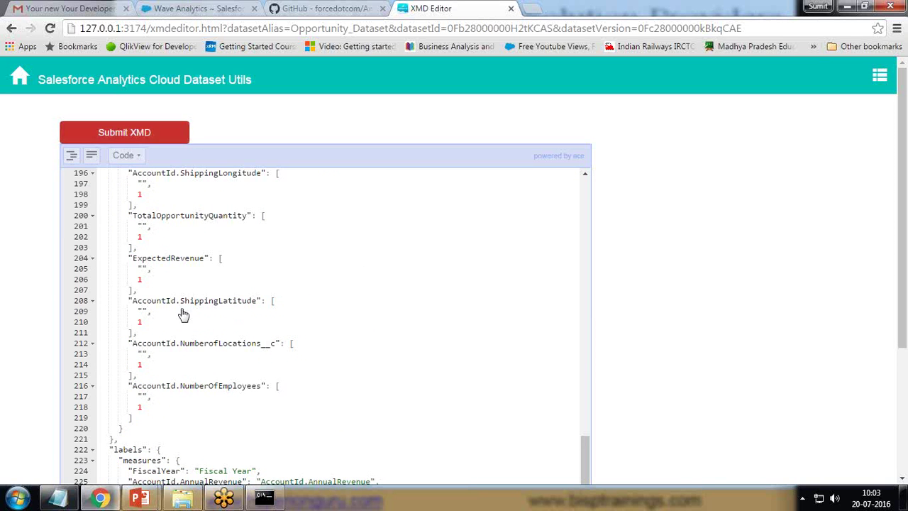
click(21, 80)
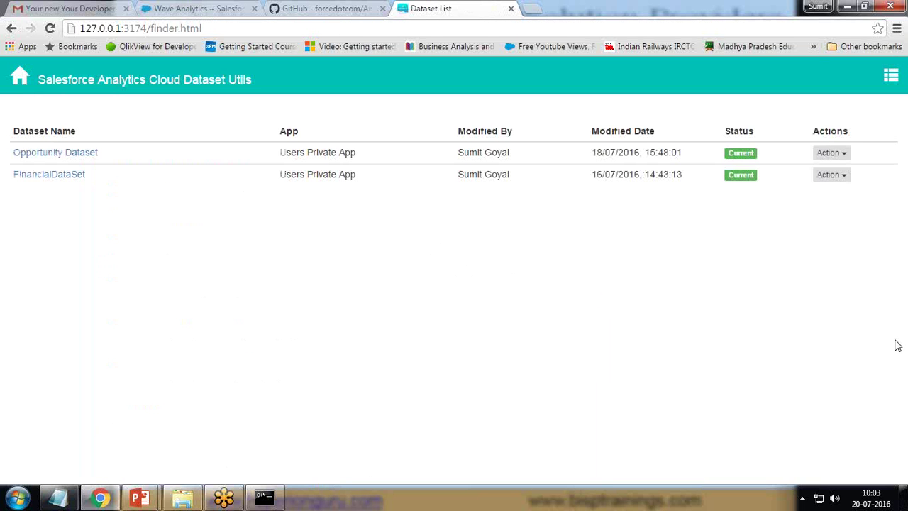
Step: Check the actions offered for Opportunity Dataset, open its data preview and return to the dataset list
click(844, 153)
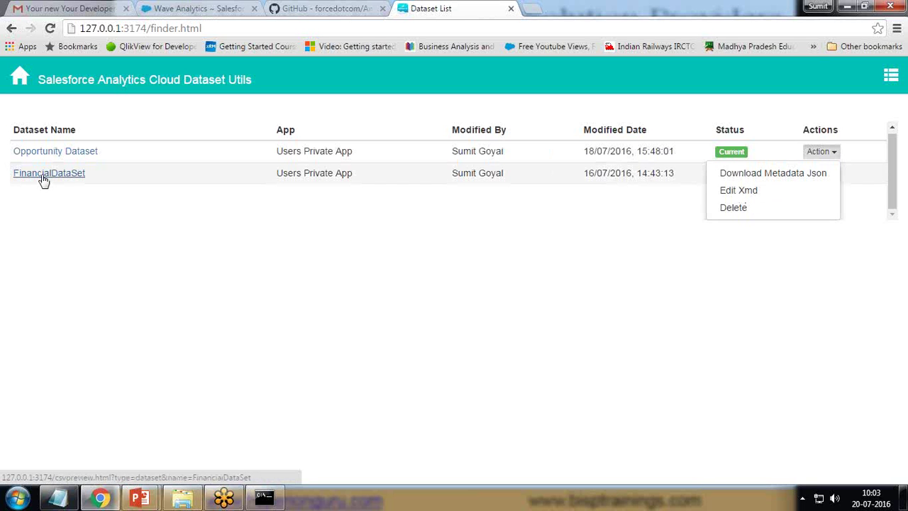
click(49, 231)
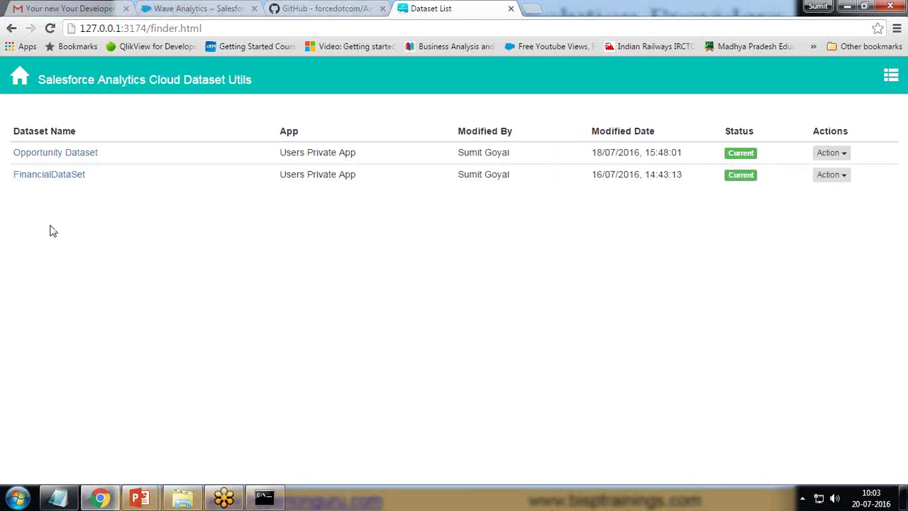
click(71, 157)
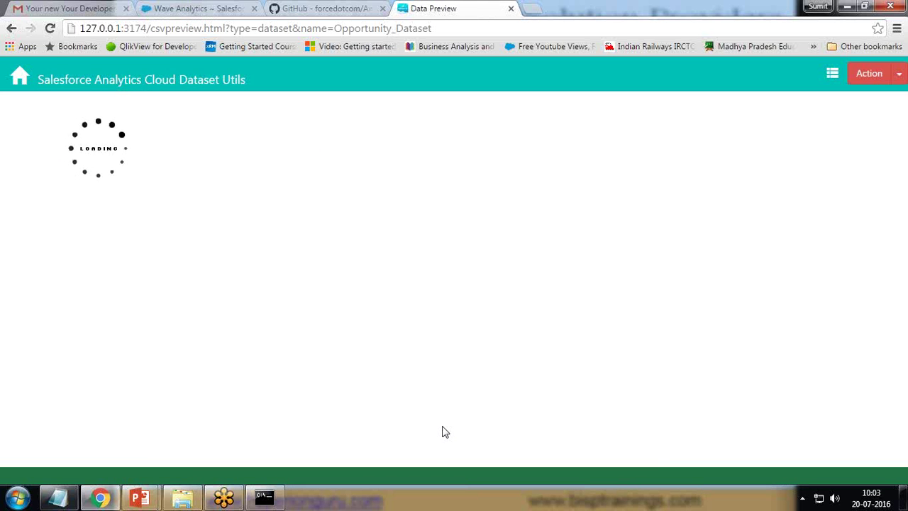
click(16, 76)
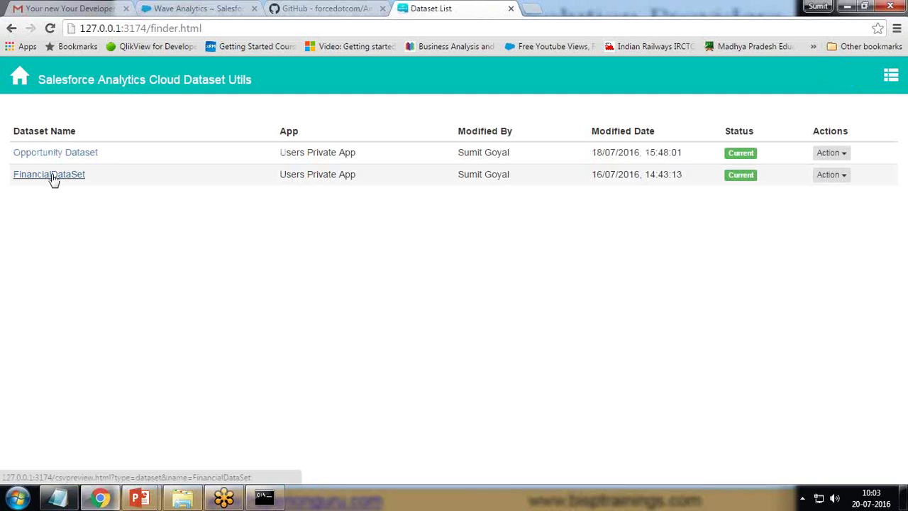
Step: Open the data preview of FinancialDataSet and look through its records
click(51, 179)
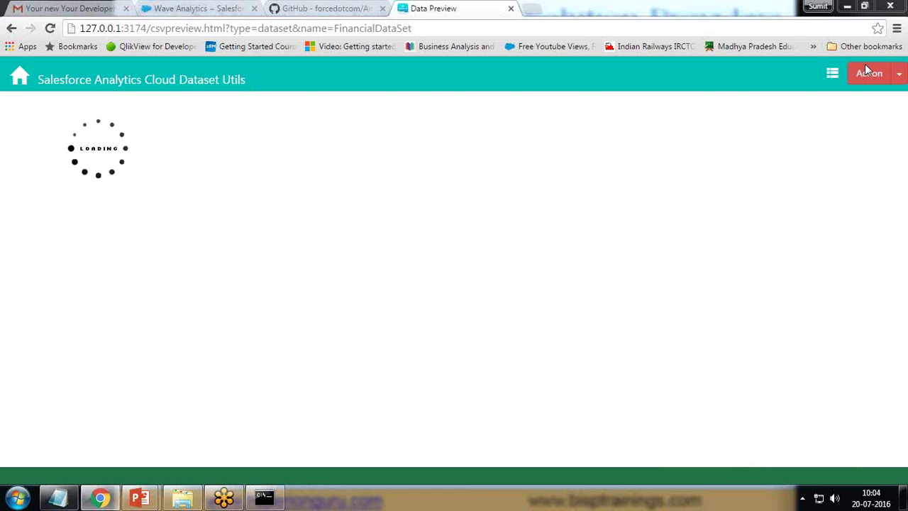
scroll(302, 323, down, 15)
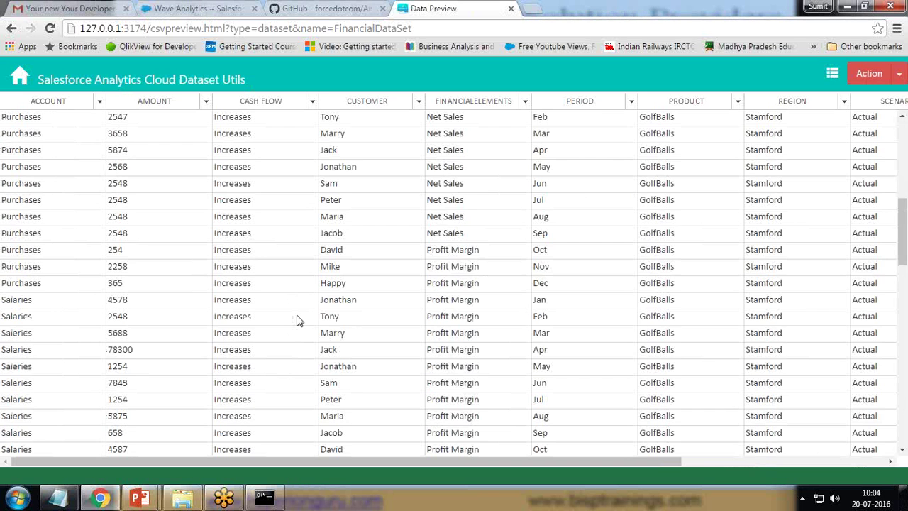
scroll(305, 323, up, 15)
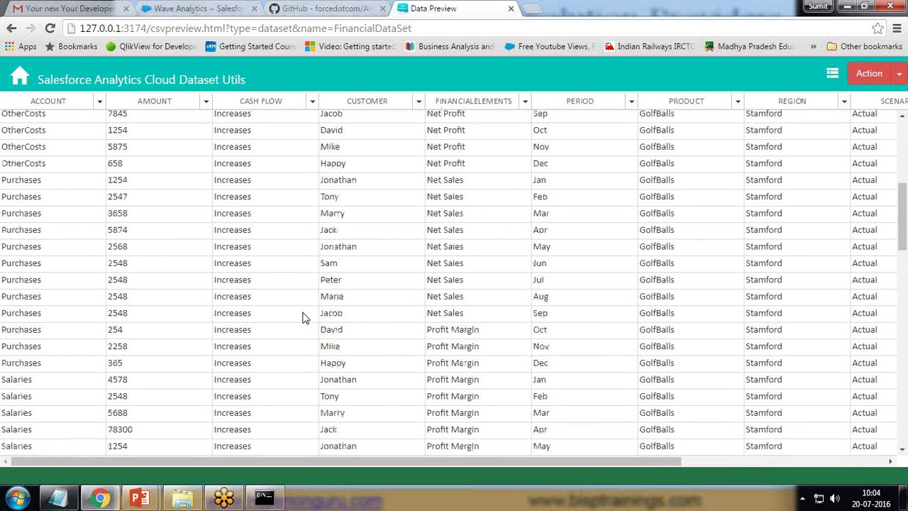
Step: Remove the 100-row limit statement from the FinancialDataSet SAQL query and run the query
click(898, 77)
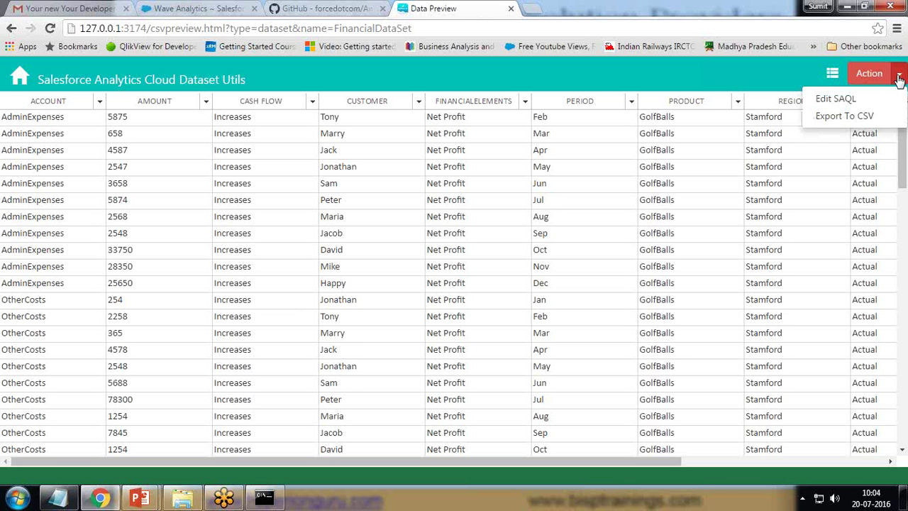
click(837, 101)
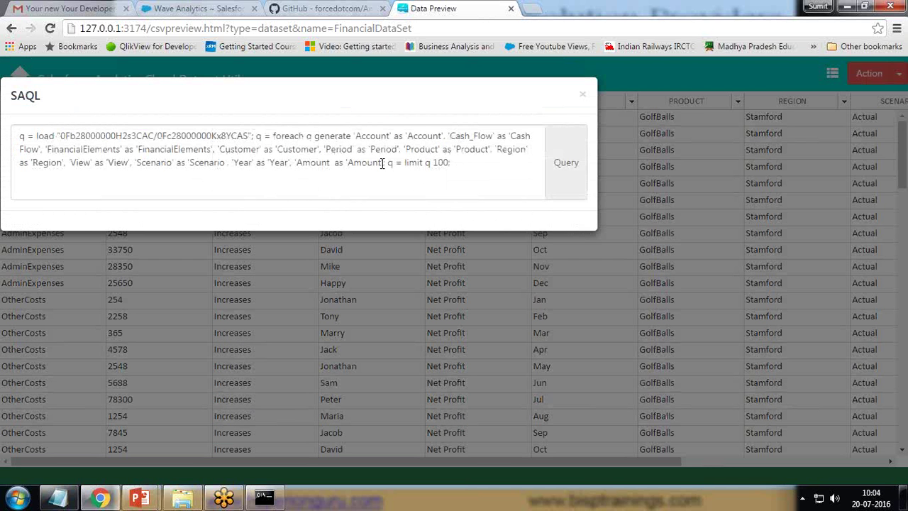
drag(388, 164, 458, 163)
key(BackSpace)
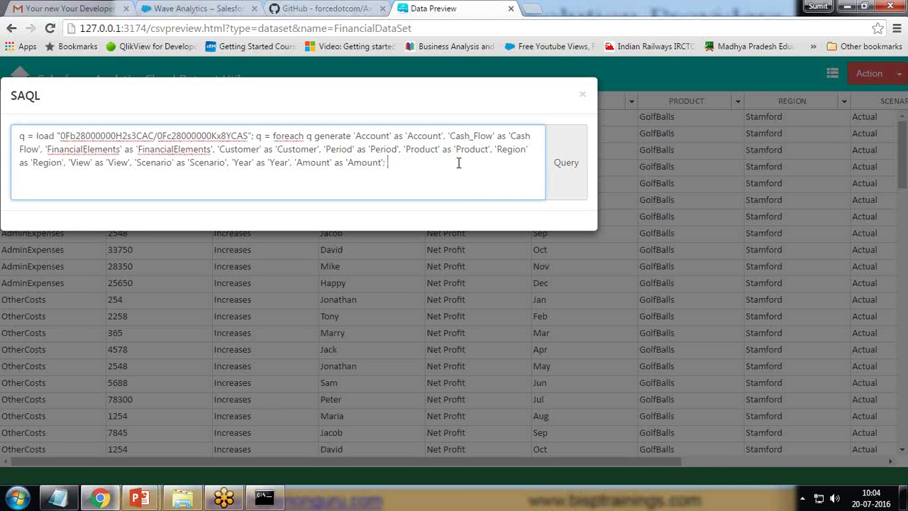
click(565, 162)
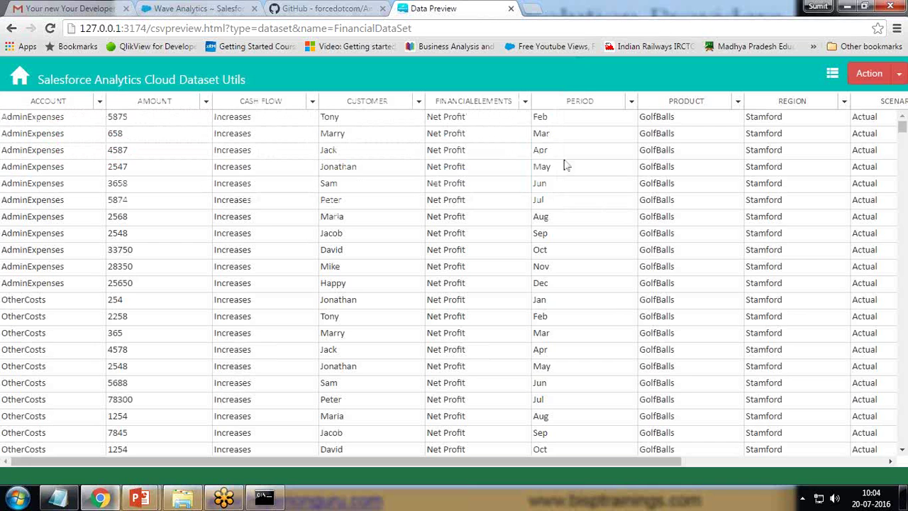
mouse_move(902, 127)
mouse_down()
mouse_move(902, 445)
mouse_move(897, 124)
mouse_up()
Step: Export the FinancialDataSet preview to a CSV file named FinancialDataSet on the Desktop
click(898, 73)
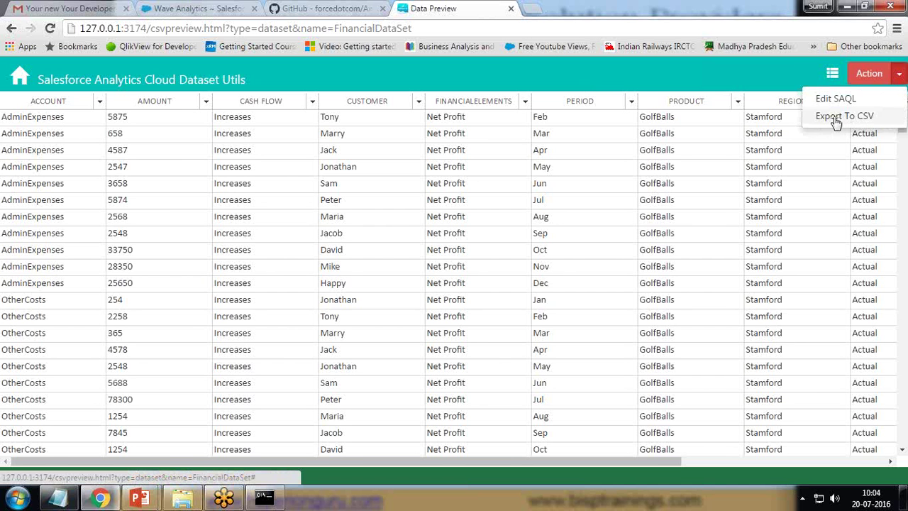
click(833, 119)
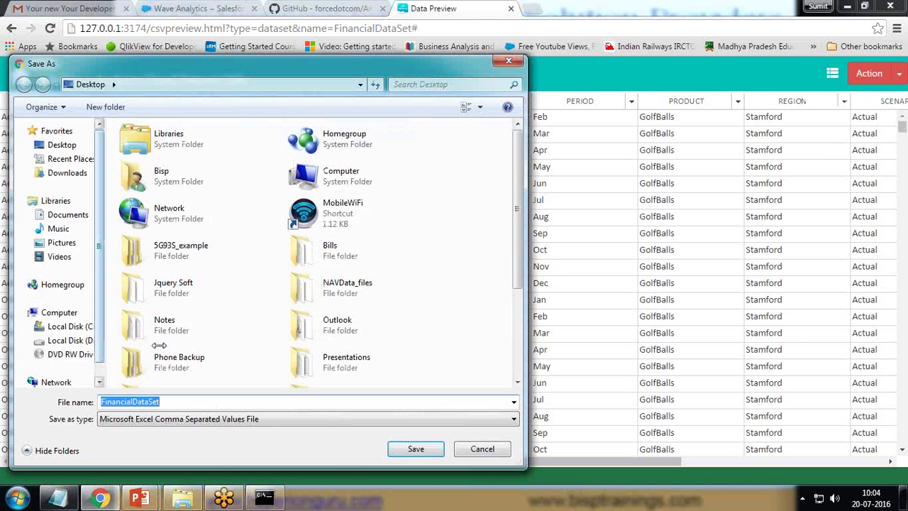
click(424, 448)
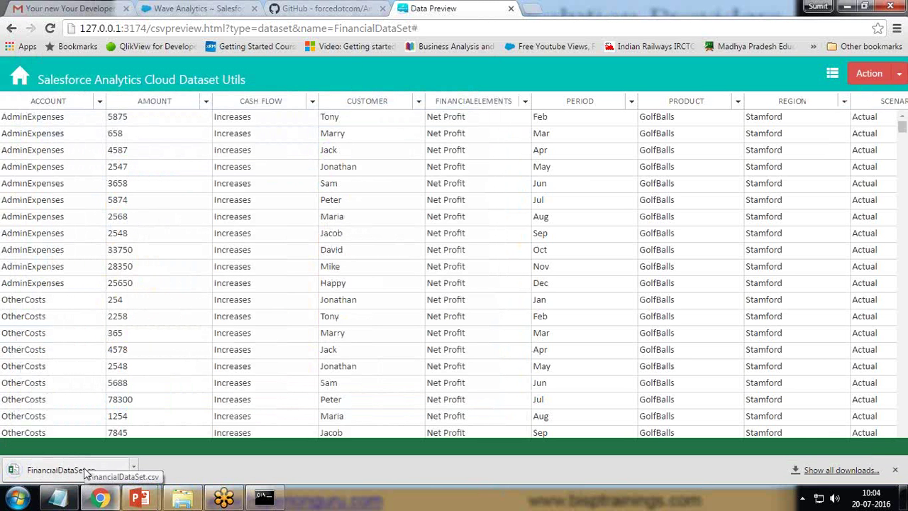
Step: Start a file upload for the dataset FinancialDataSet in My Private App with the Overwrite operation
click(833, 74)
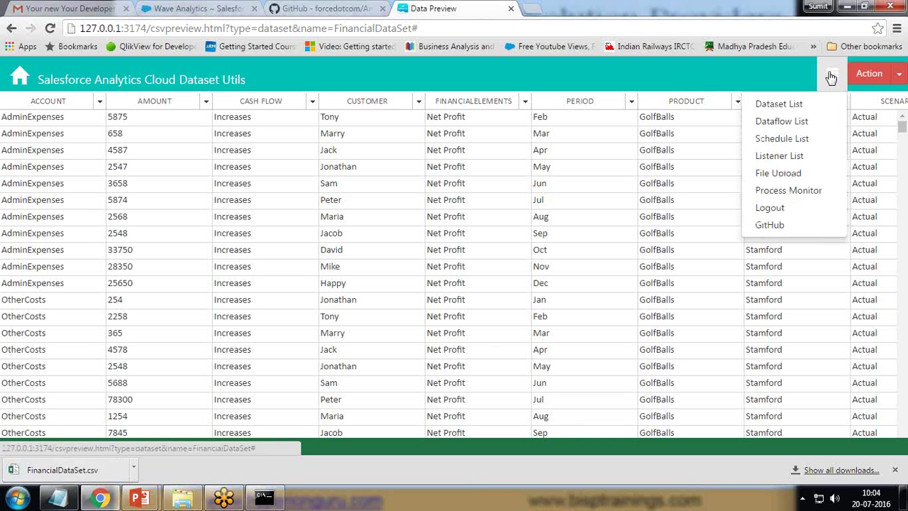
click(767, 176)
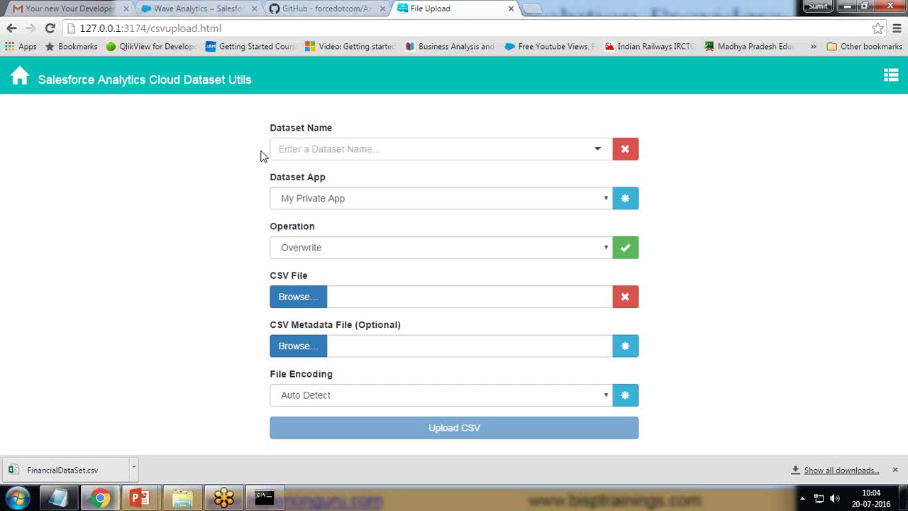
click(594, 148)
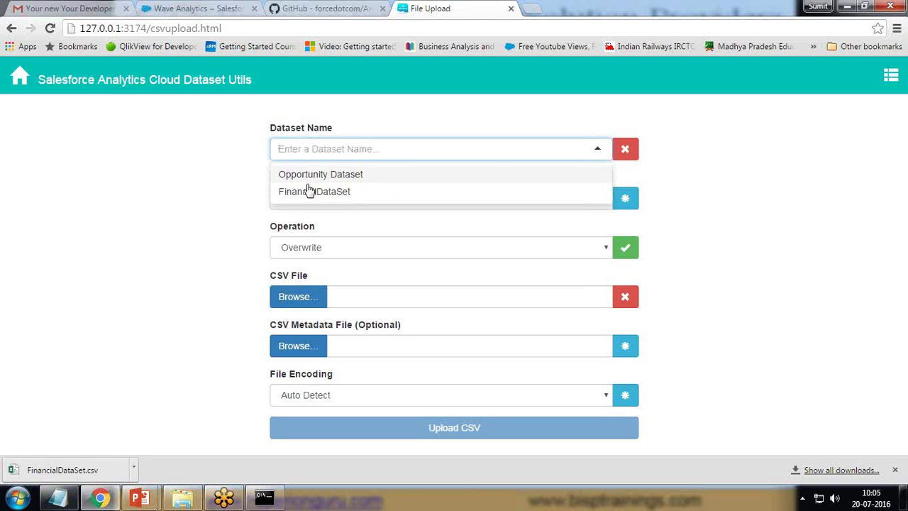
click(155, 175)
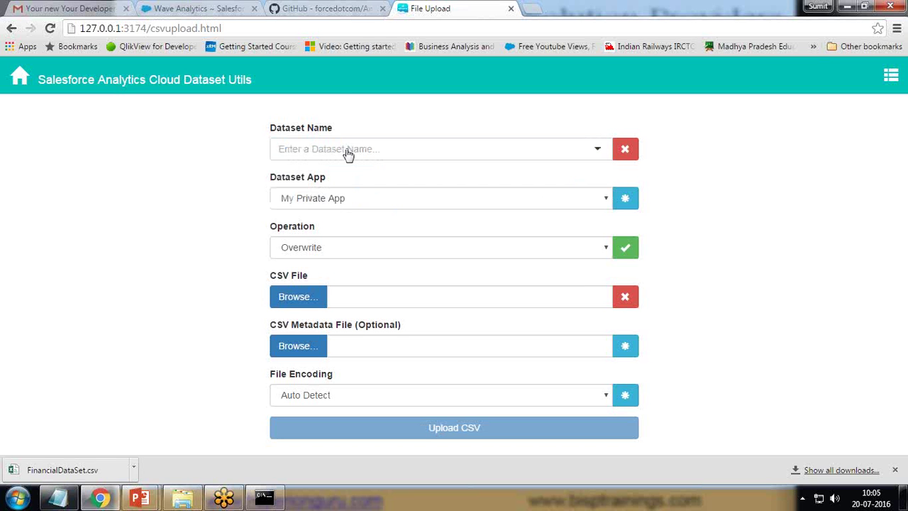
click(606, 201)
click(317, 217)
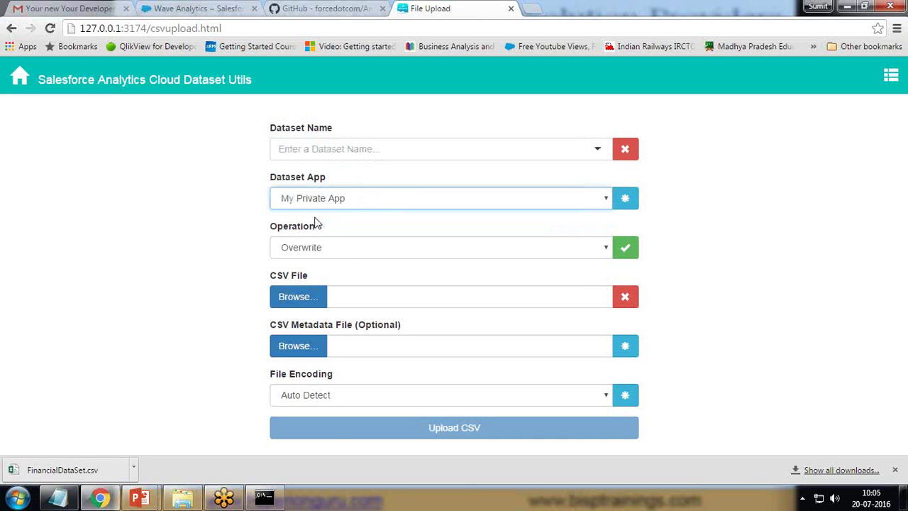
click(602, 247)
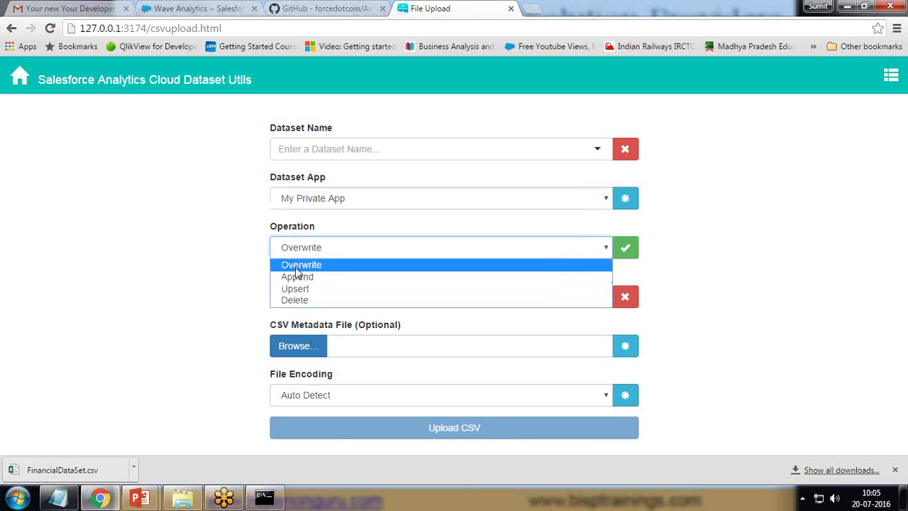
click(296, 268)
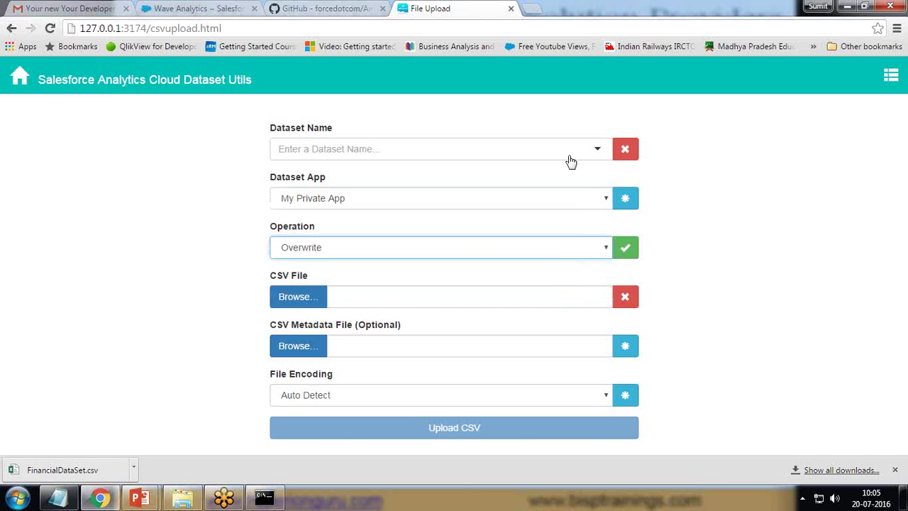
click(596, 150)
click(348, 197)
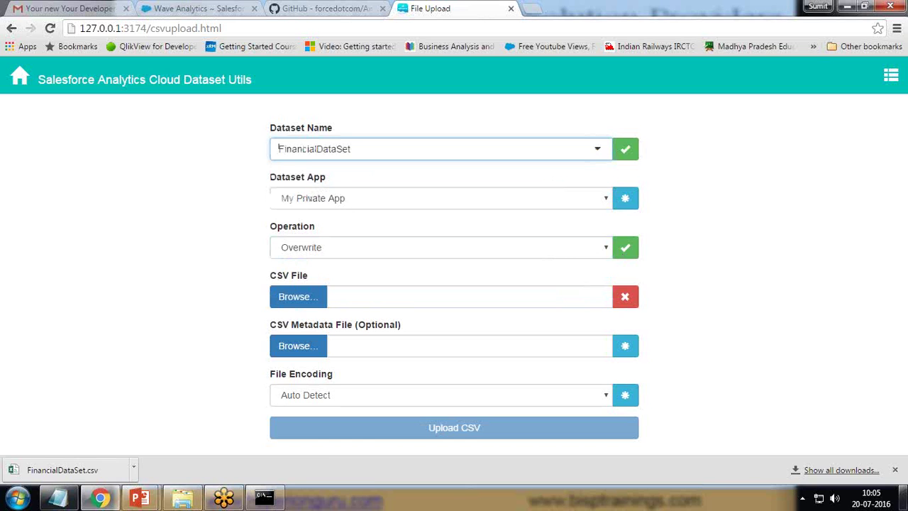
Step: Open the exported FinancialDataSet file from the Desktop in Excel and look through its records from first to last row
key(super+d)
double_click(270, 333)
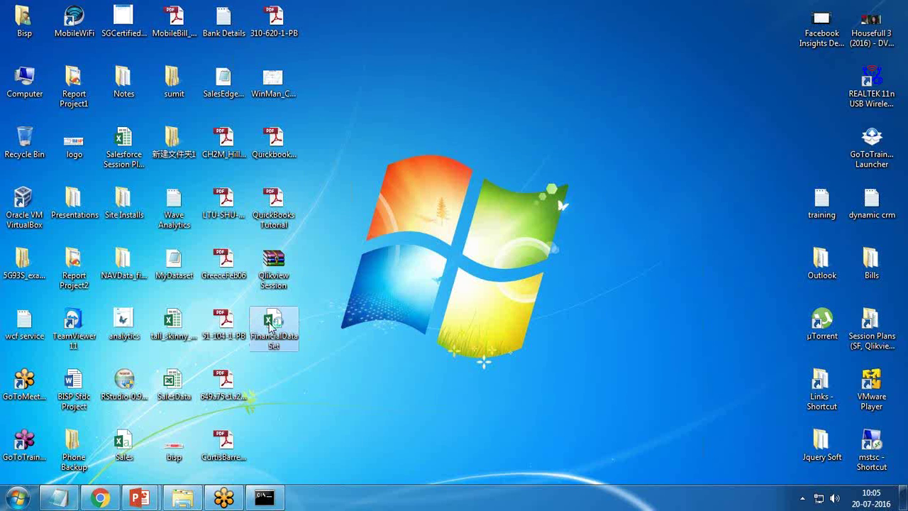
scroll(163, 296, down, 13)
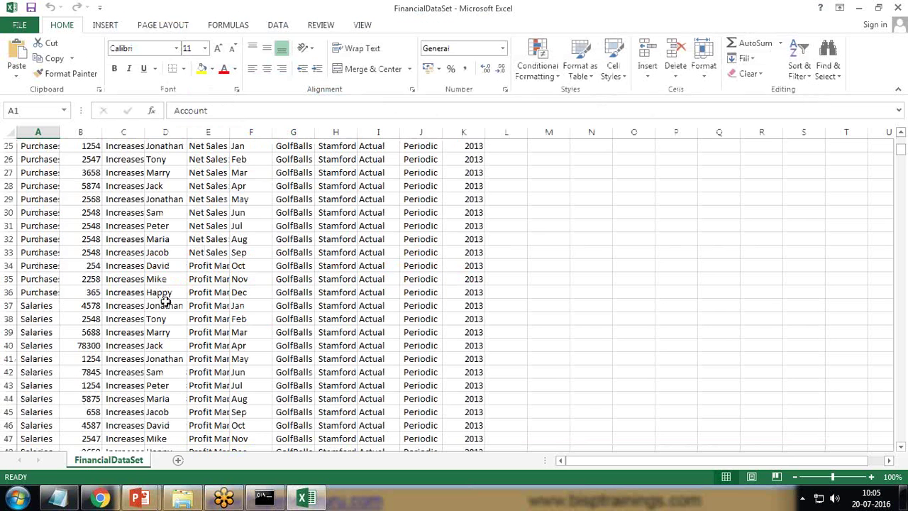
scroll(163, 294, up, 13)
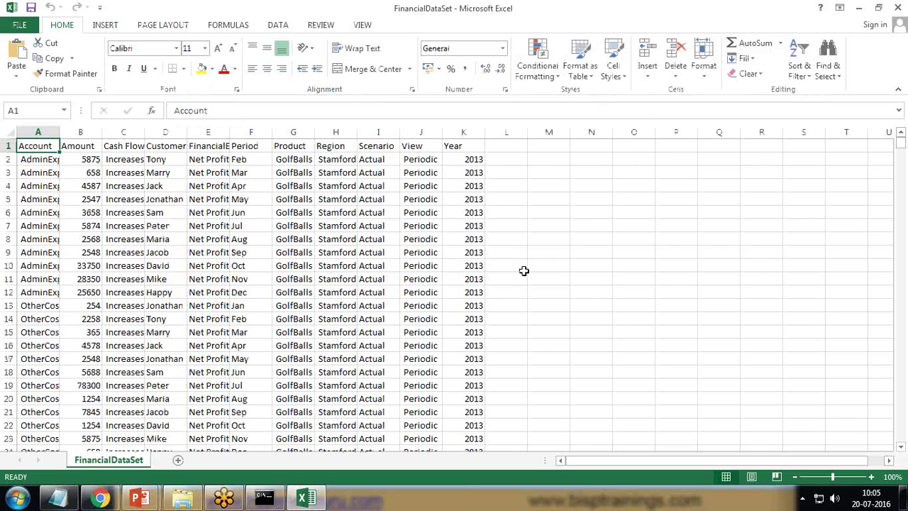
scroll(523, 279, down, 20)
scroll(440, 252, down, 20)
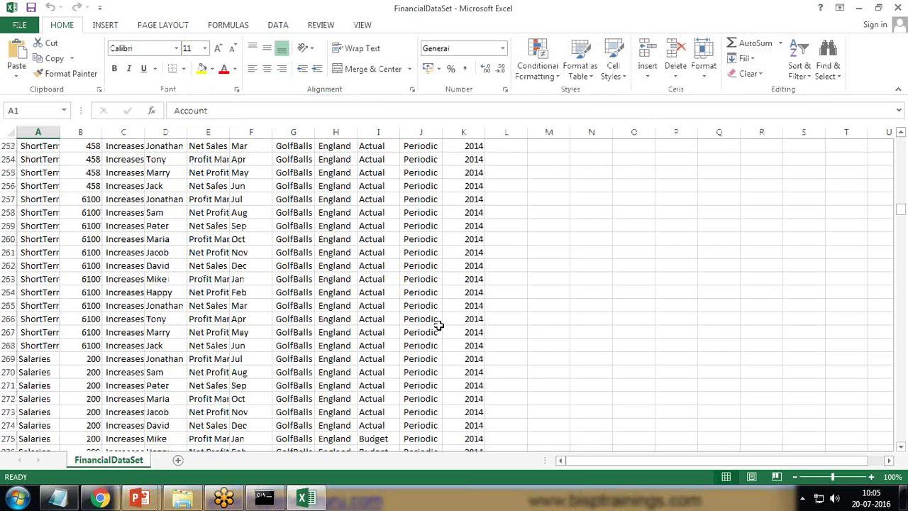
key(ctrl+Down)
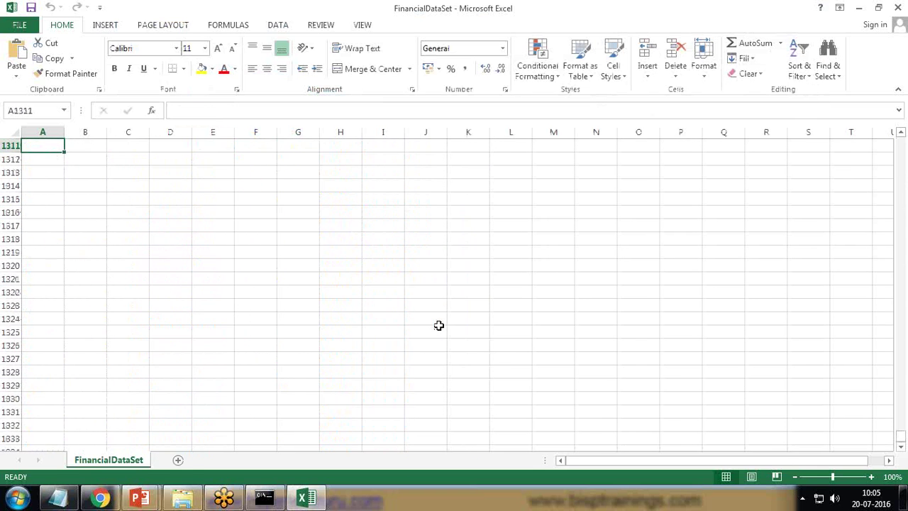
scroll(438, 325, up, 20)
scroll(416, 268, up, 20)
scroll(453, 325, up, 8)
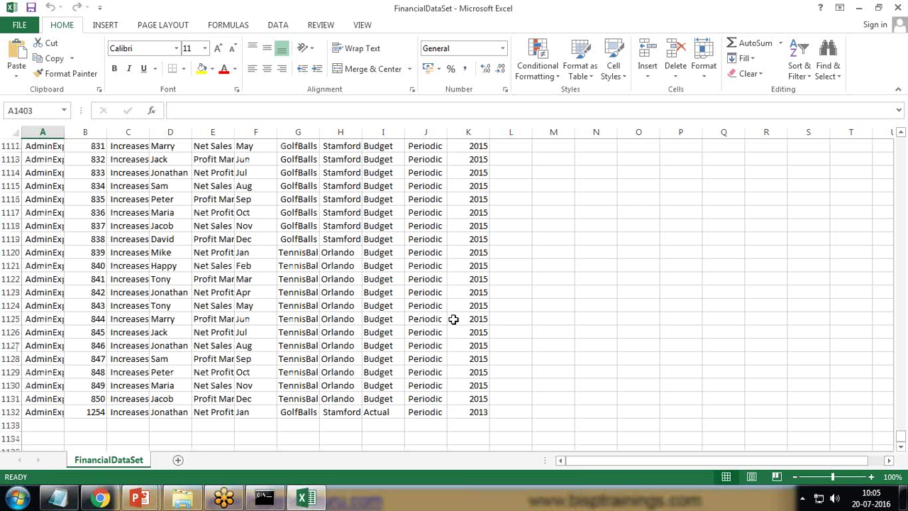
drag(900, 441, 906, 171)
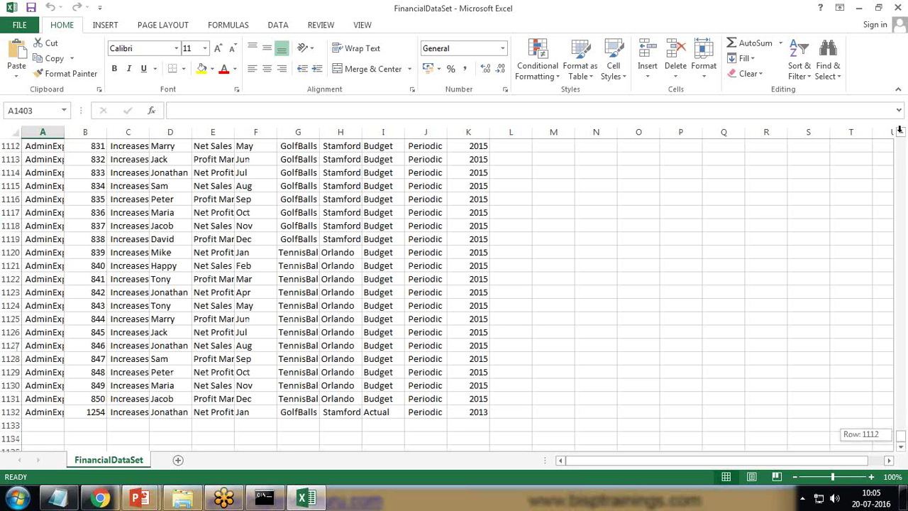
drag(900, 134, 900, 145)
scroll(464, 145, up, 3)
click(471, 239)
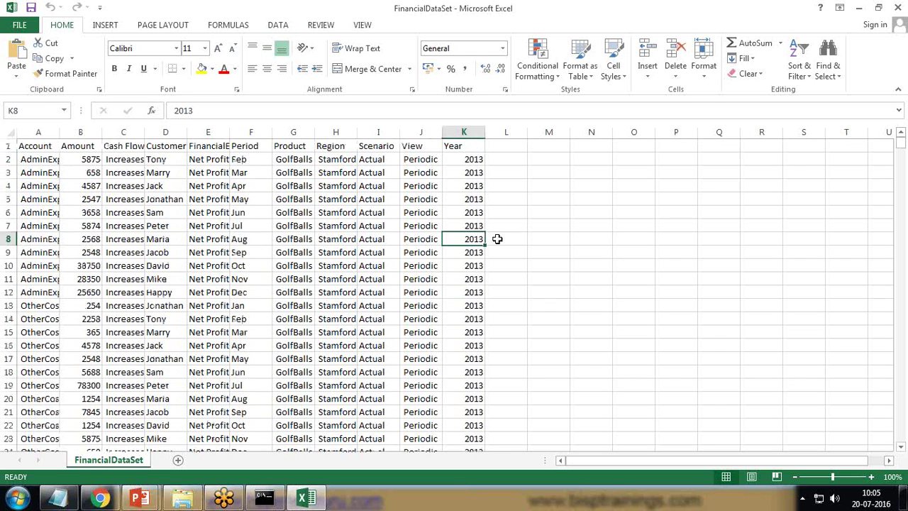
Step: Enter 2011 as the Year in K2, fill it down through K96 and save the CSV file
click(462, 160)
text(2011)
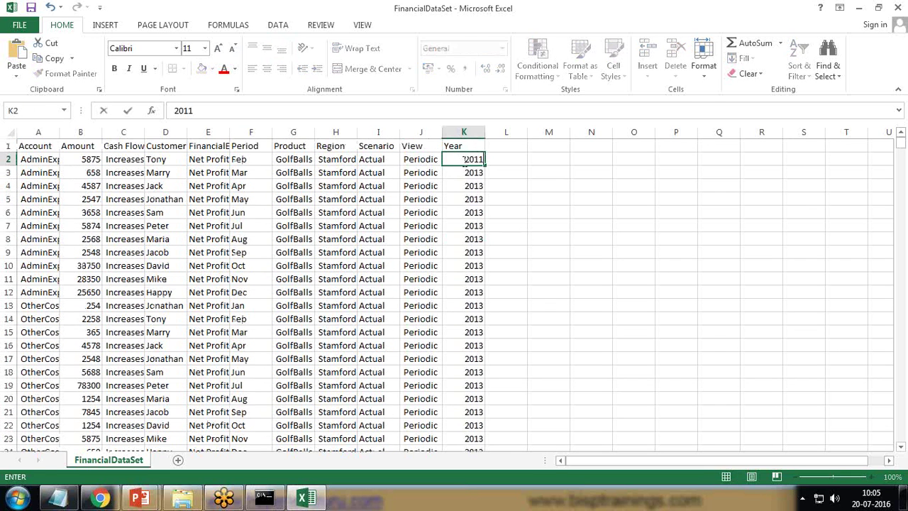
key(Return)
click(468, 161)
mouse_move(485, 165)
mouse_down()
mouse_move(481, 469)
mouse_move(485, 151)
mouse_up()
scroll(578, 267, up, 4)
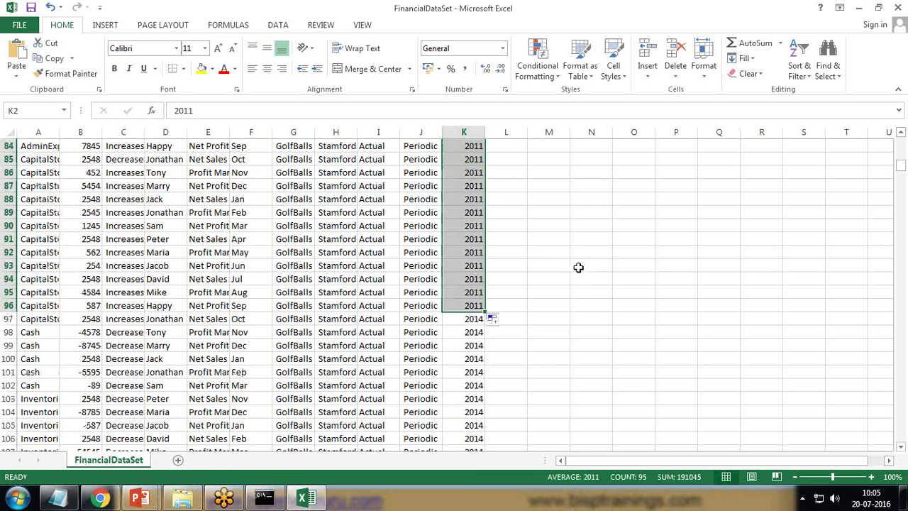
key(ctrl+s)
click(399, 282)
Step: Switch back to Chrome, choose FinancialDataSet from the Desktop as the CSV file and upload it
click(100, 498)
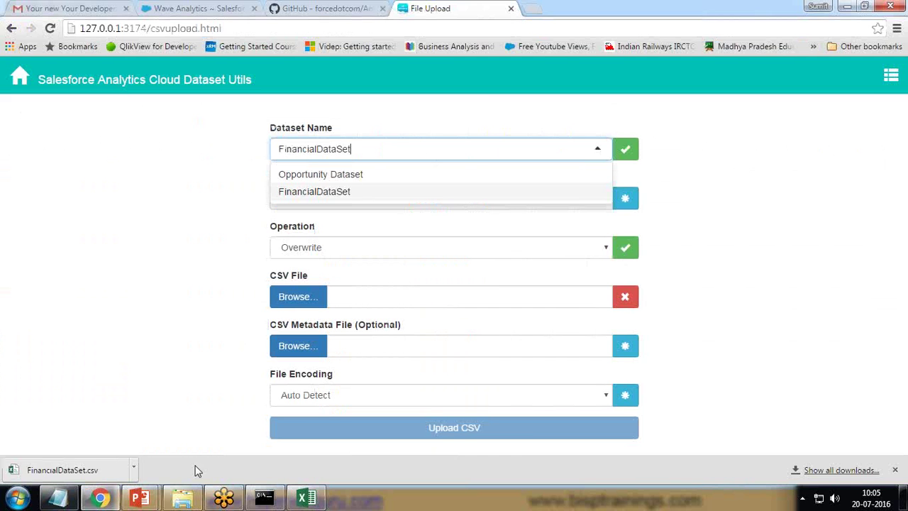
click(298, 301)
click(62, 145)
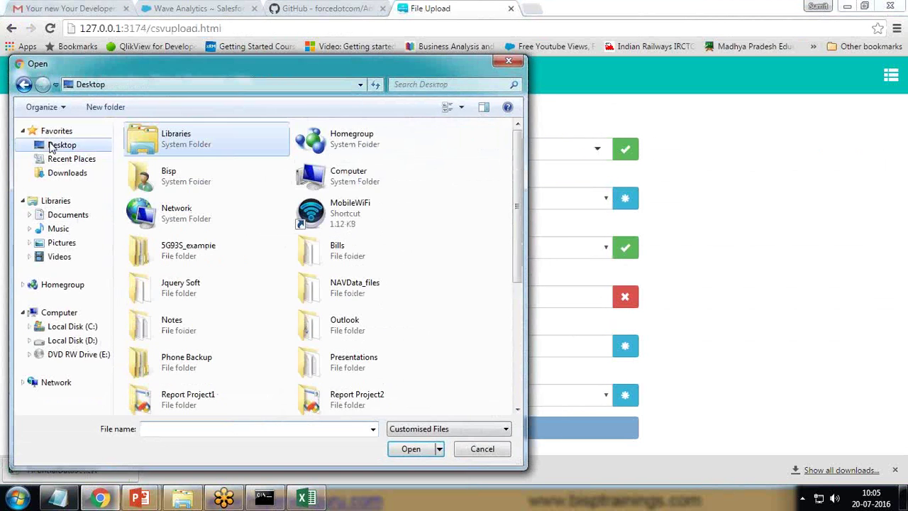
scroll(173, 283, down, 3)
click(358, 281)
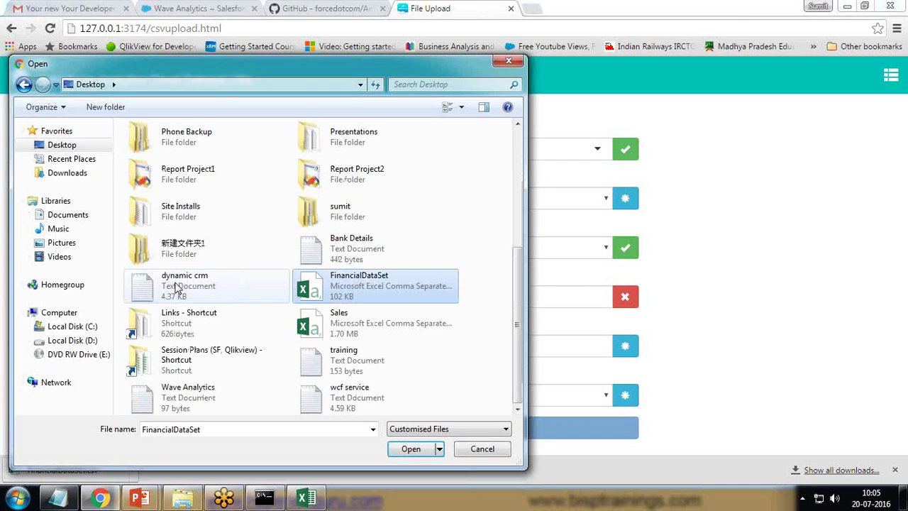
click(407, 448)
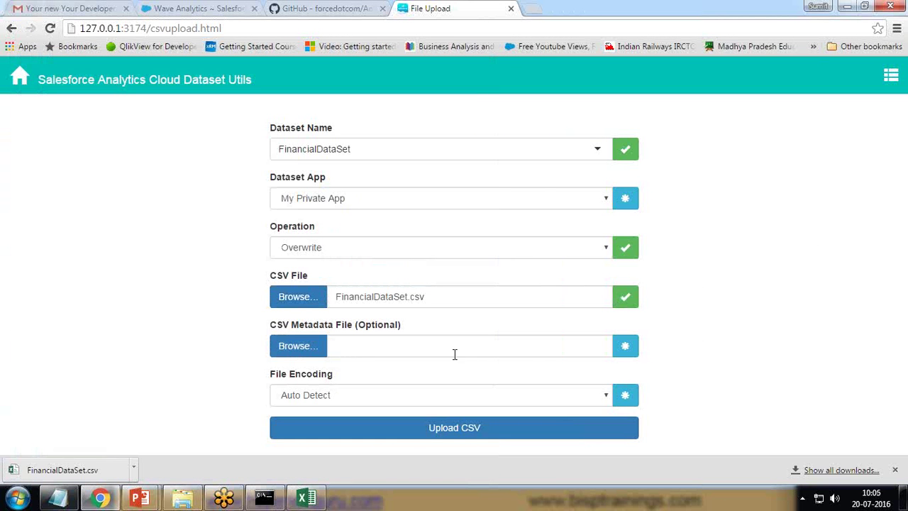
click(446, 433)
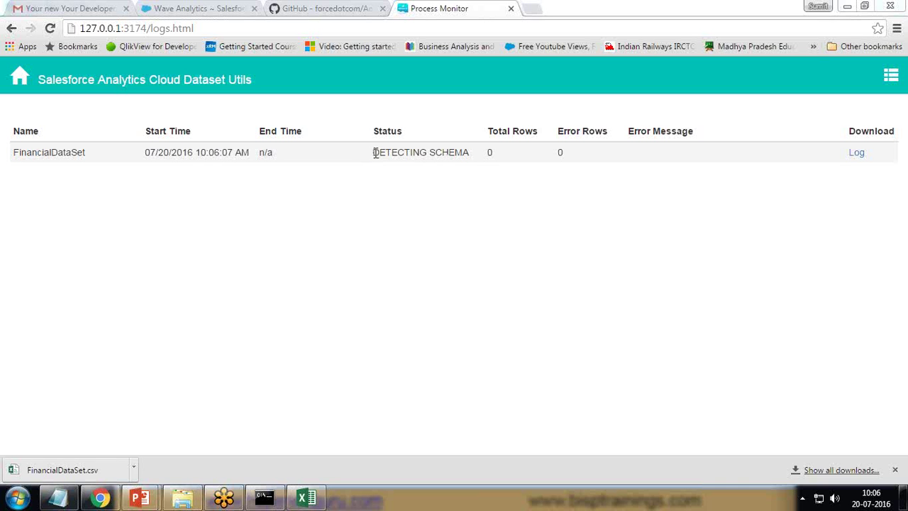
Step: Follow the FinancialDataSet upload status in the process monitor until it finishes, and return to the dataset list
drag(374, 153, 466, 154)
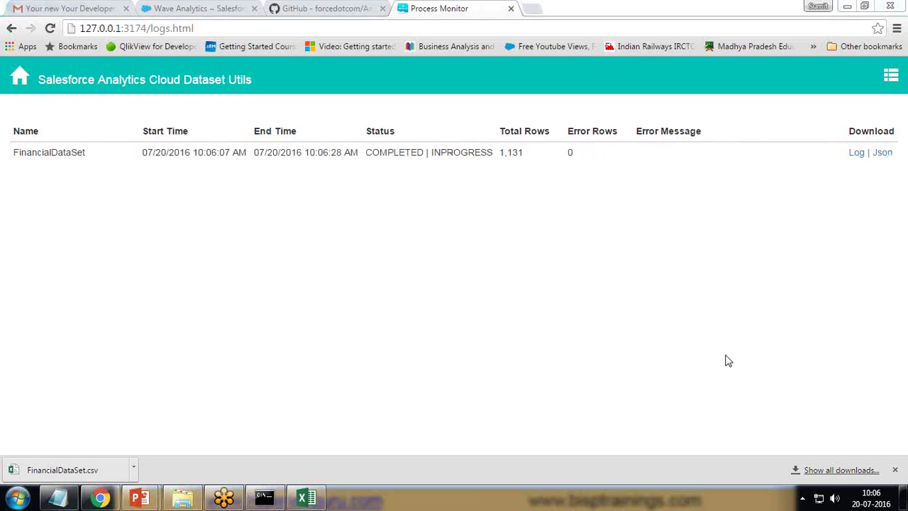
double_click(370, 153)
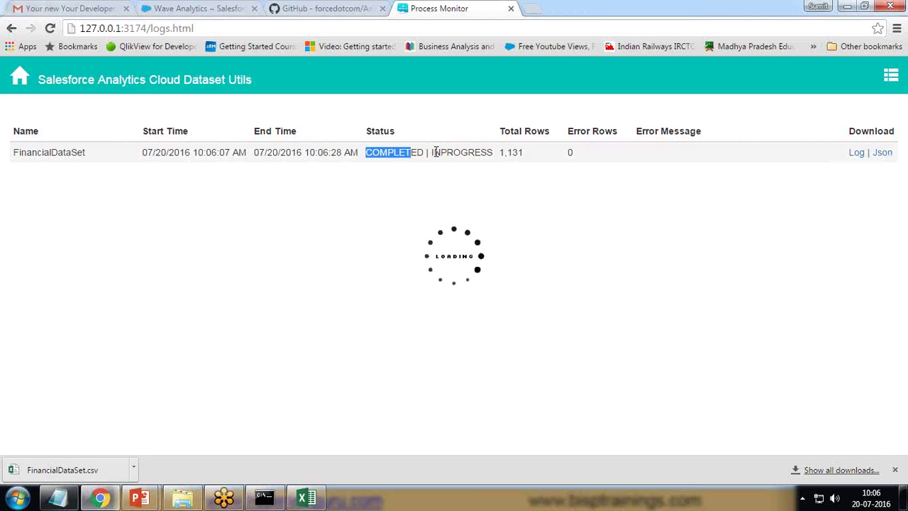
drag(433, 153, 461, 152)
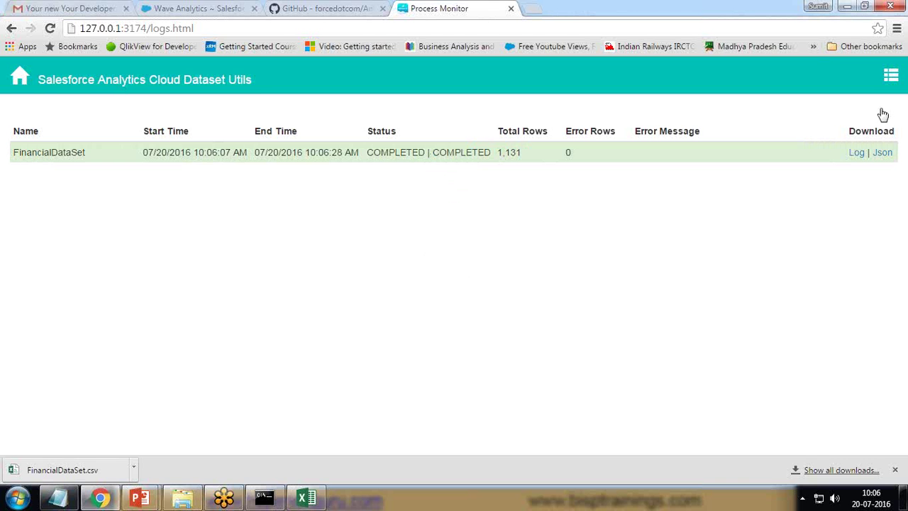
click(19, 76)
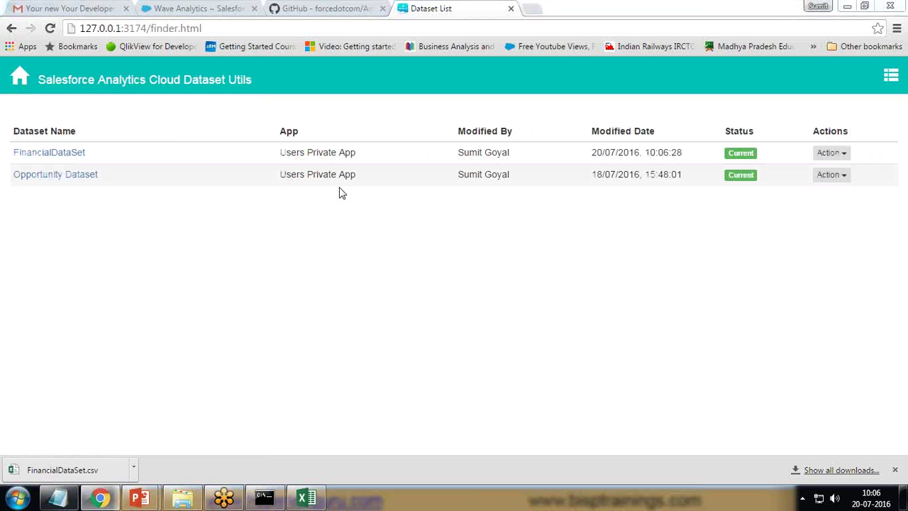
Step: Check the actions offered for FinancialDataSet, then open its data preview and examine the Year column
click(845, 155)
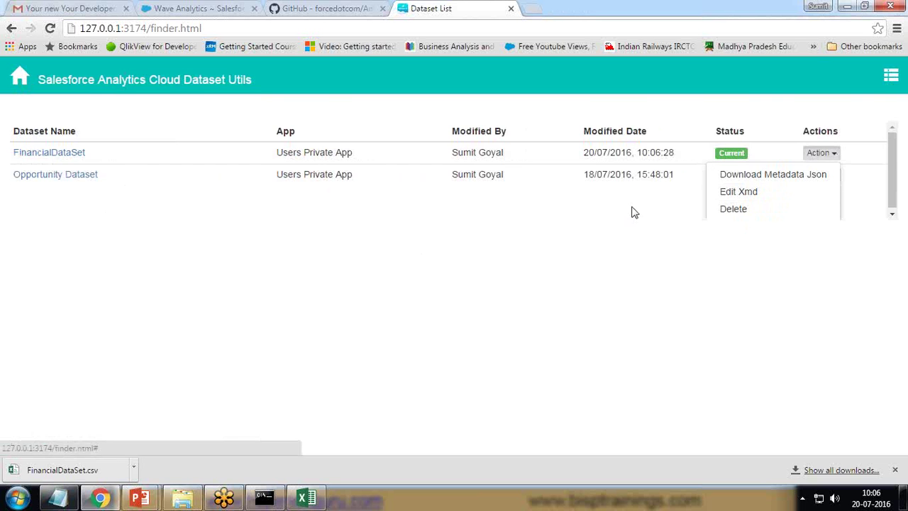
click(38, 156)
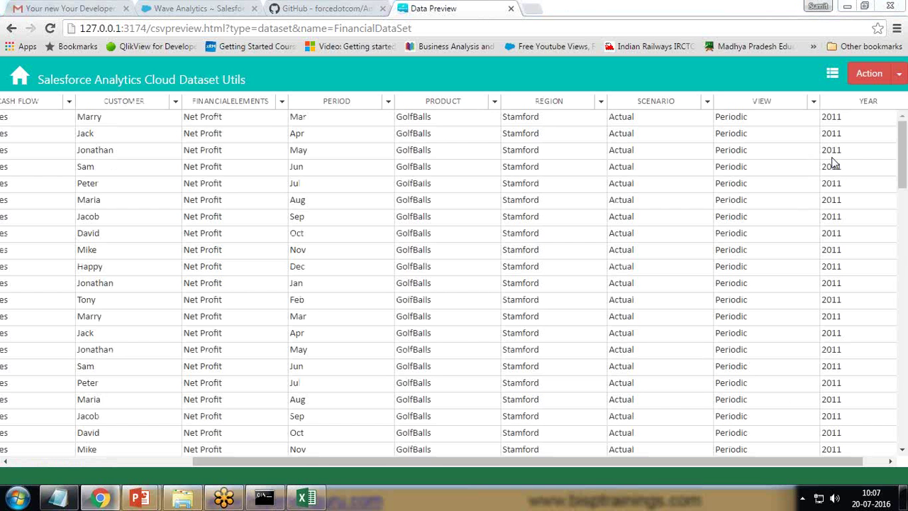
drag(903, 144, 896, 364)
drag(897, 418, 839, 126)
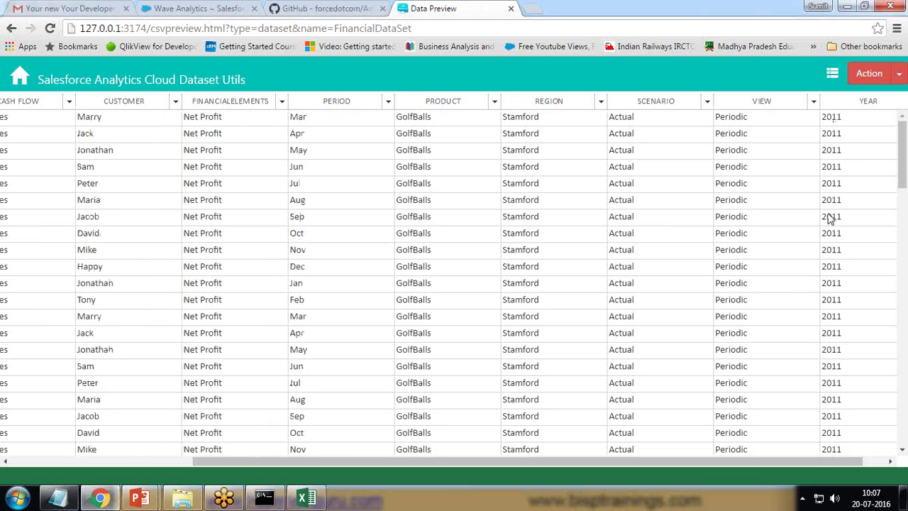
Step: Review the Analytics-Cloud-Dataset-Utils repository page on GitHub and switch to Salesforce Wave Analytics
click(284, 7)
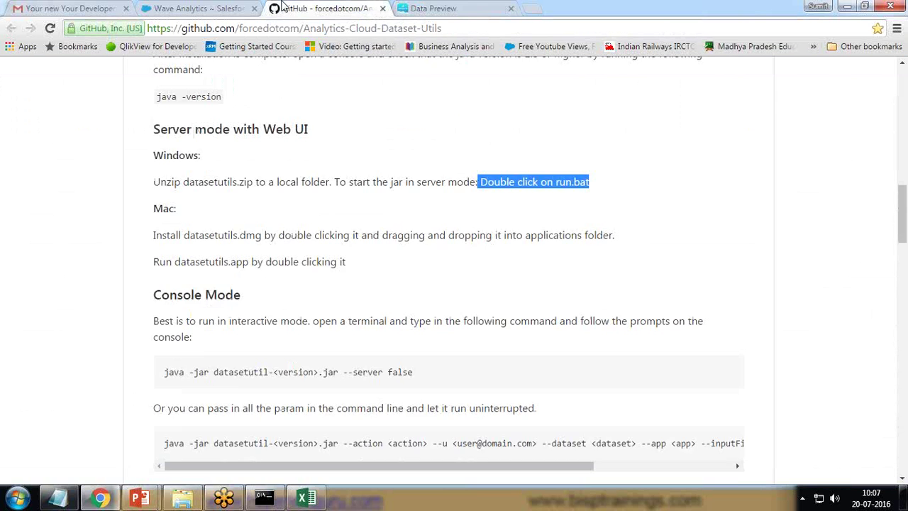
scroll(333, 292, up, 15)
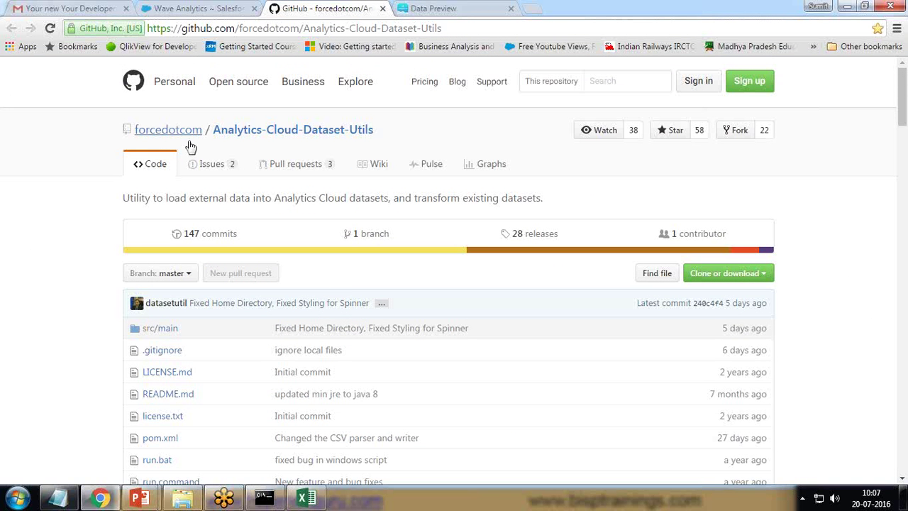
drag(383, 133, 212, 132)
click(191, 7)
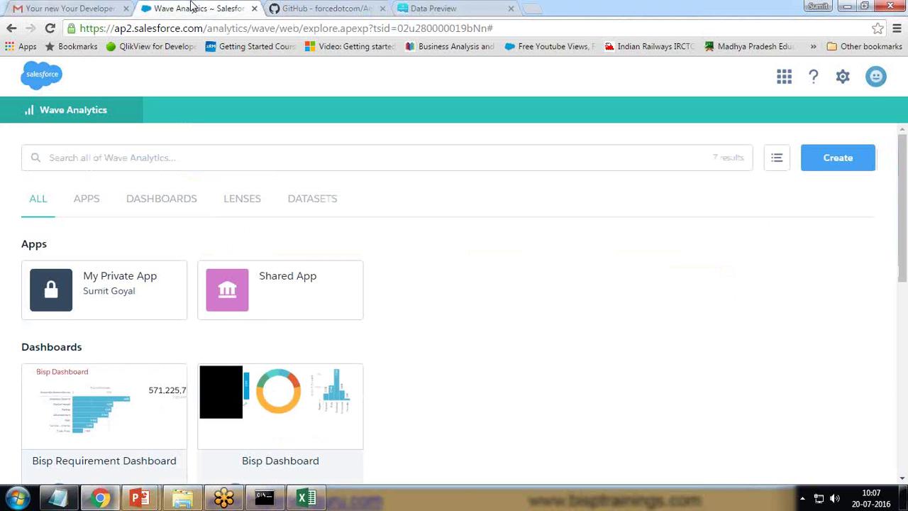